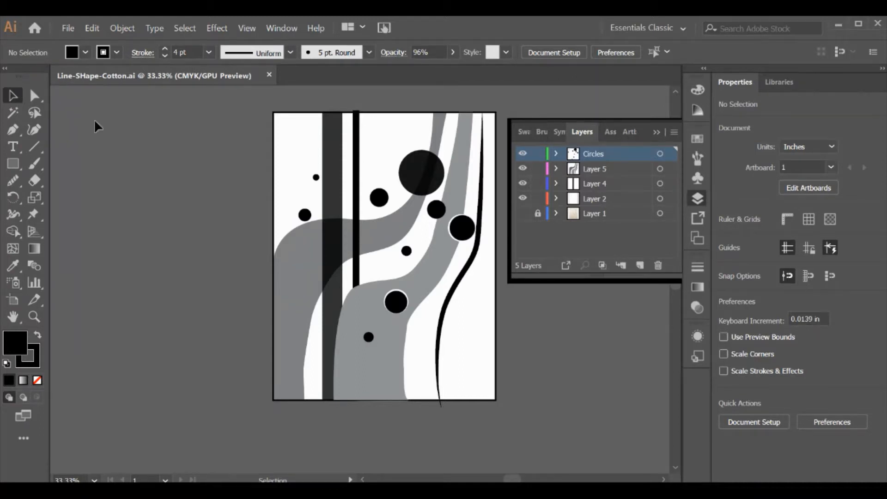
# - Create a new blank landscape document, glance at the Line-SHape-Cotton.ai artwork and return to the new document
pyautogui.click(70, 28)
pyautogui.click(74, 42)
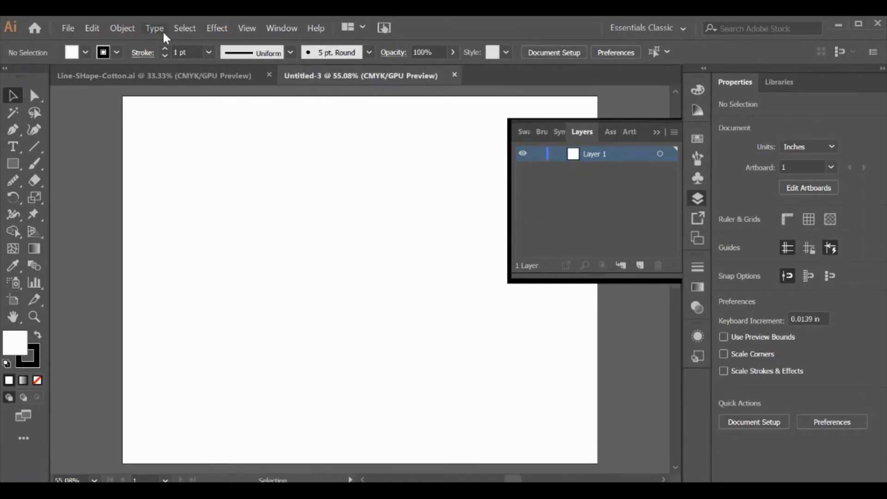
pyautogui.click(166, 70)
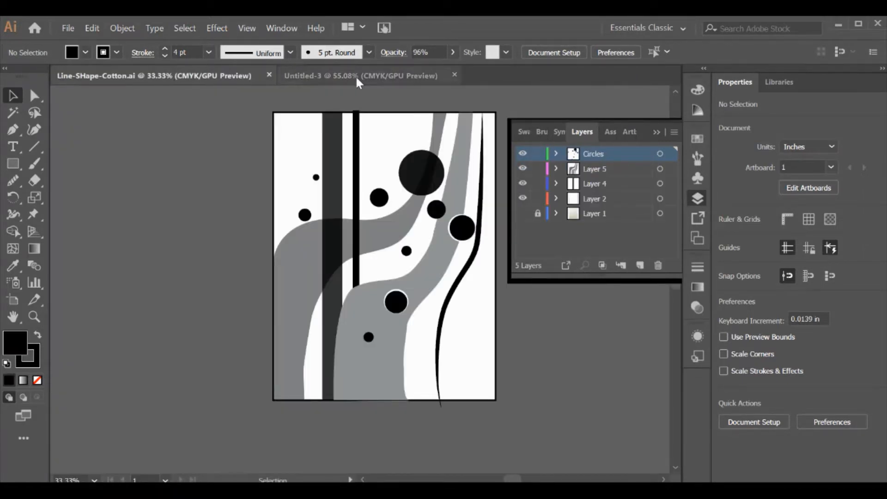
pyautogui.click(356, 75)
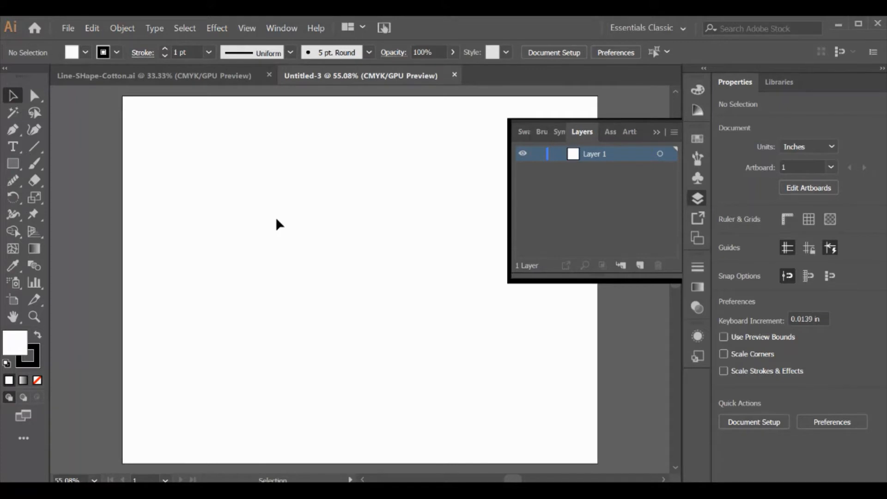
# - Draw a square about 5.3 in wide near the middle of the artboard and set its fill to none
pyautogui.click(15, 163)
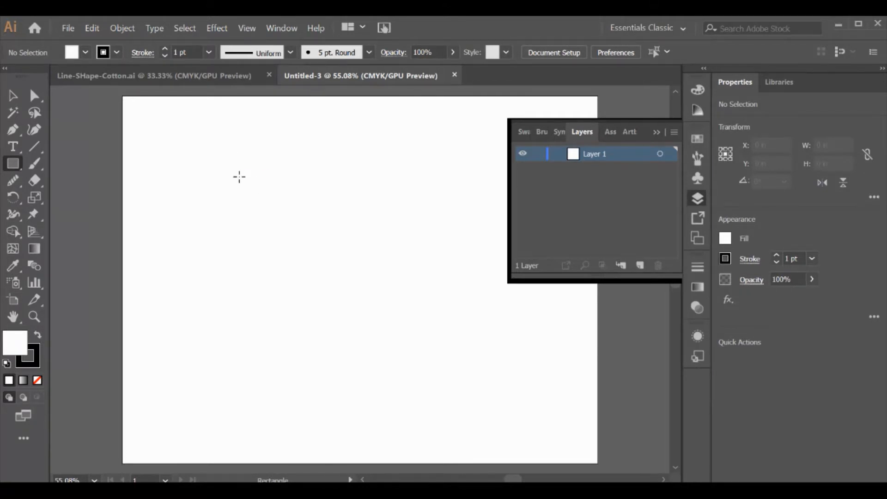
pyautogui.moveTo(239, 176)
pyautogui.mouseDown()
pyautogui.moveTo(452, 294)
pyautogui.moveTo(470, 360)
pyautogui.mouseUp()
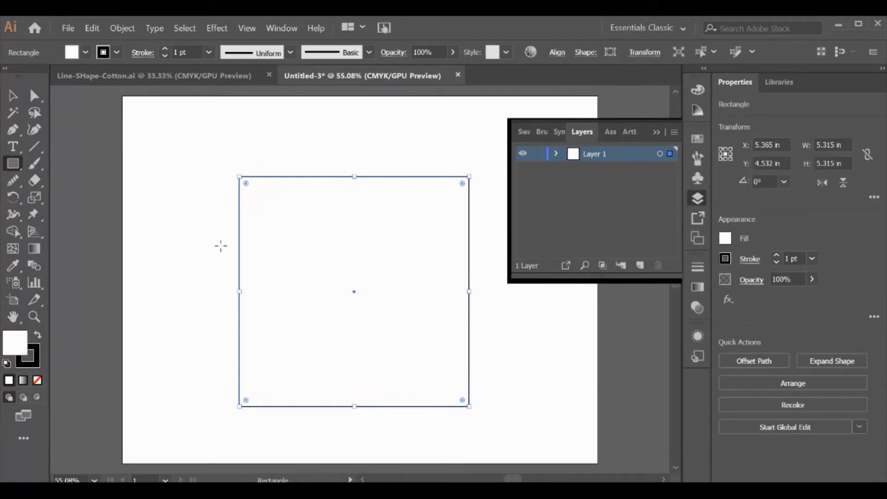
pyautogui.click(13, 97)
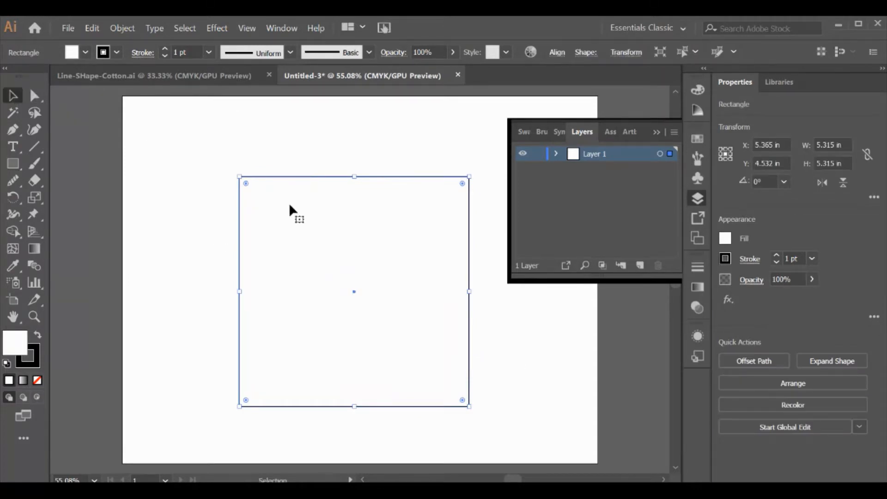
pyautogui.click(86, 54)
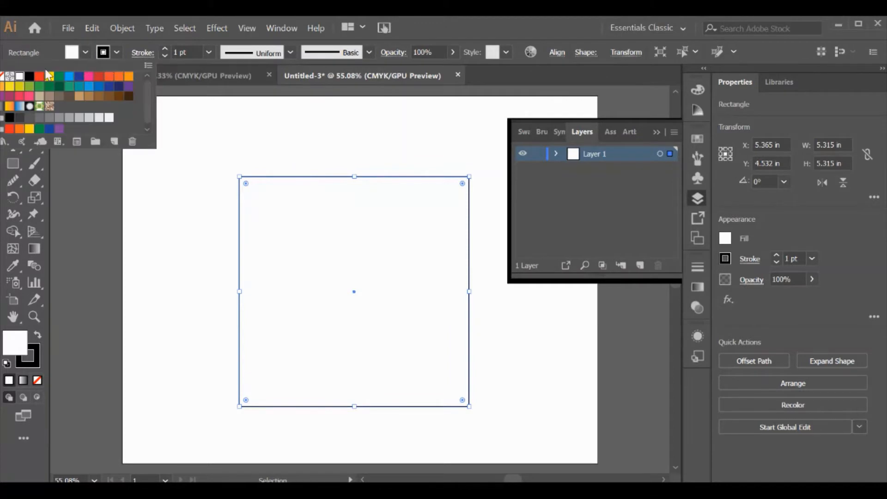
pyautogui.click(2, 76)
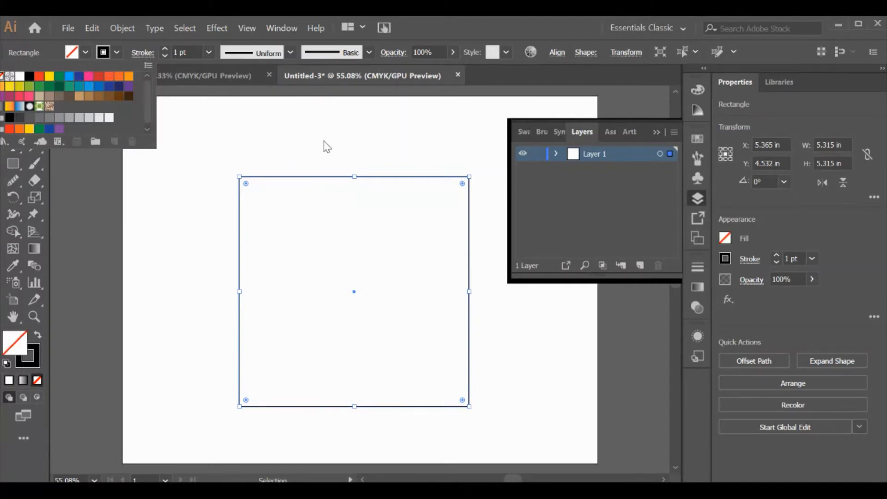
pyautogui.click(322, 172)
pyautogui.moveTo(329, 165); pyautogui.dragTo(326, 201)
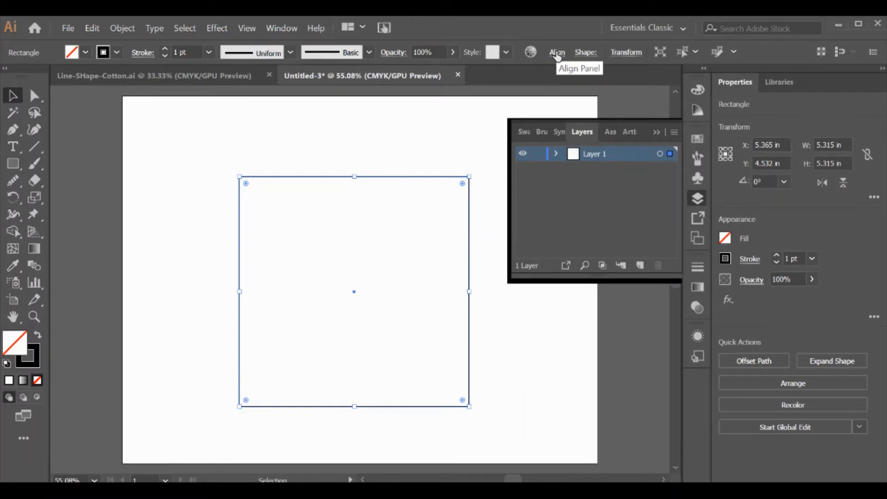
pyautogui.click(14, 164)
pyautogui.click(141, 125)
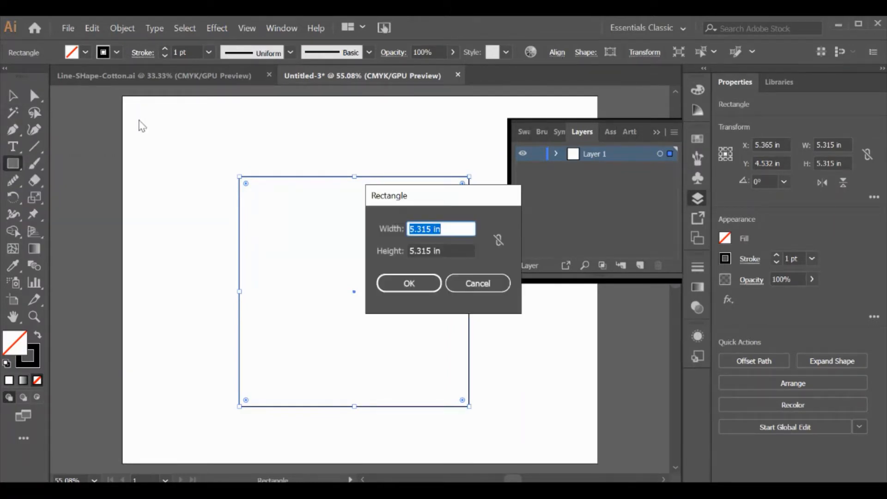
pyautogui.click(480, 281)
pyautogui.click(9, 99)
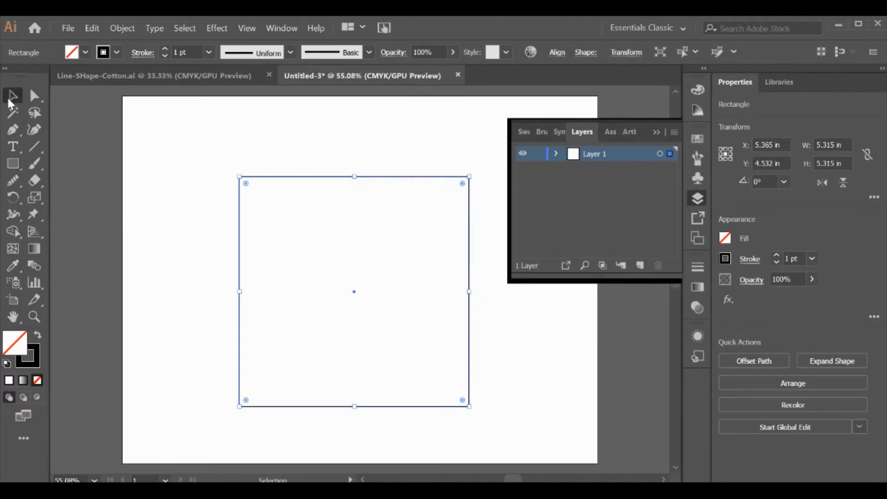
# - Center the square horizontally and vertically on the page using Align to Artboard
pyautogui.click(552, 53)
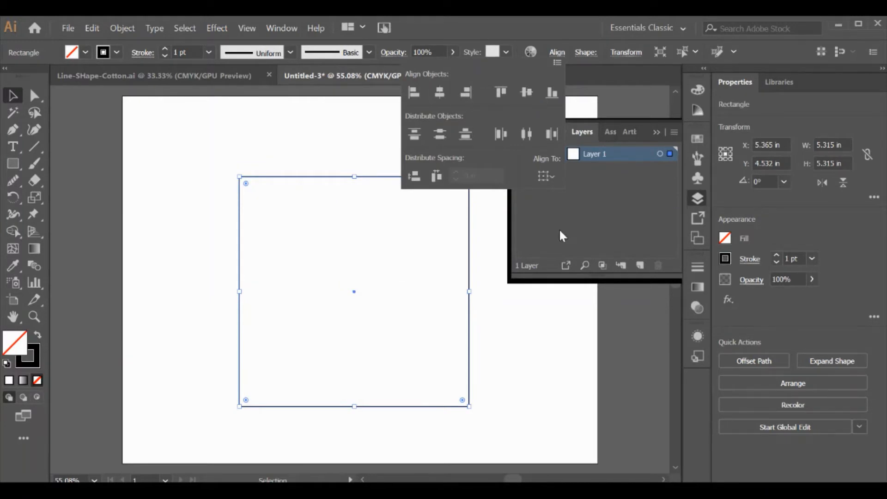
pyautogui.click(545, 180)
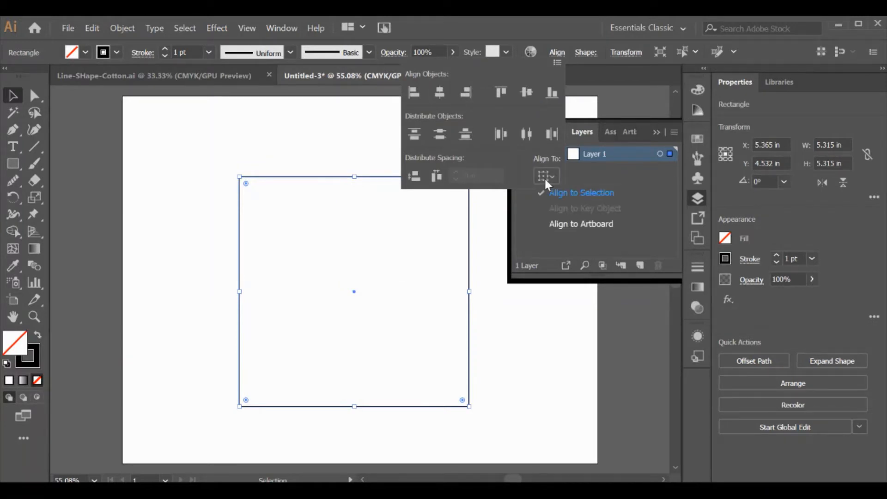
pyautogui.click(561, 224)
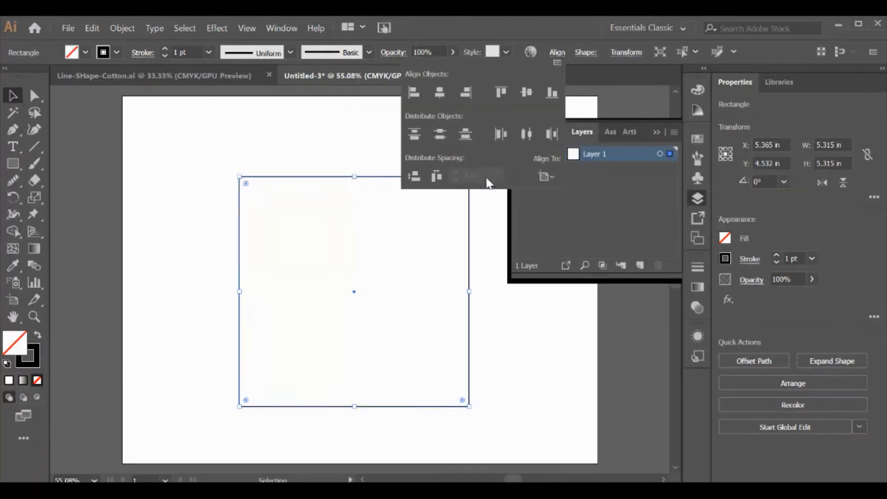
pyautogui.click(440, 93)
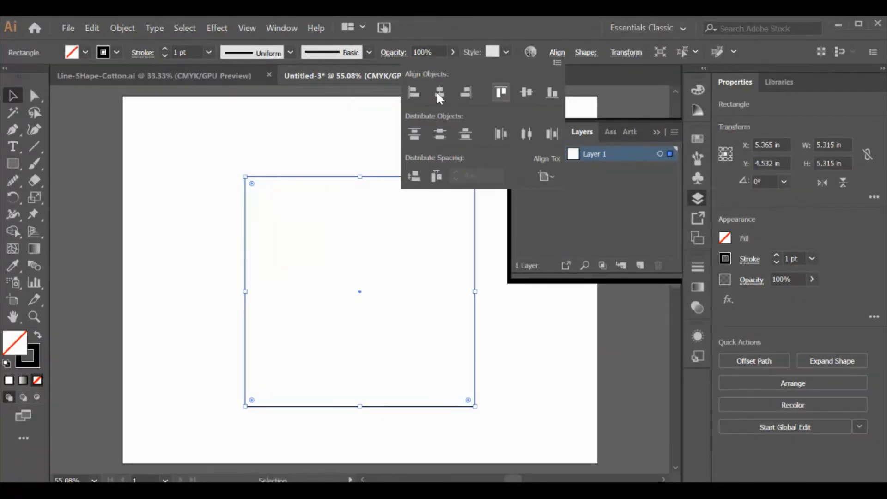
pyautogui.click(526, 93)
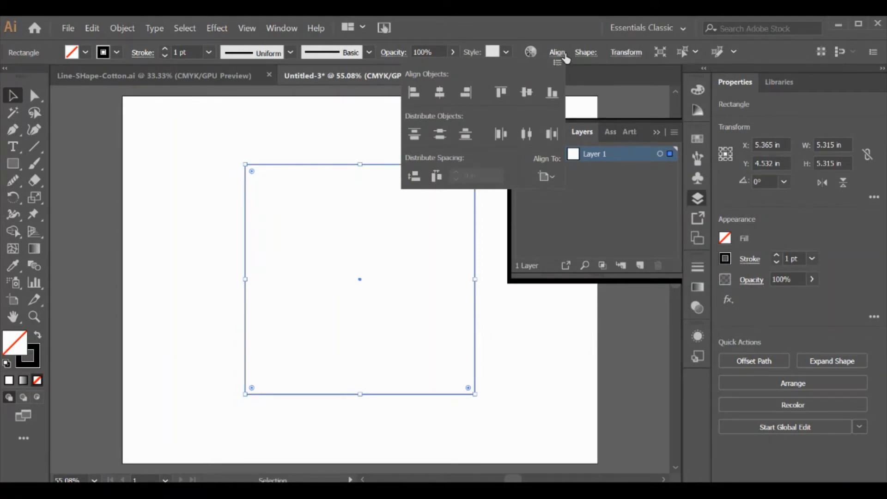
pyautogui.click(551, 177)
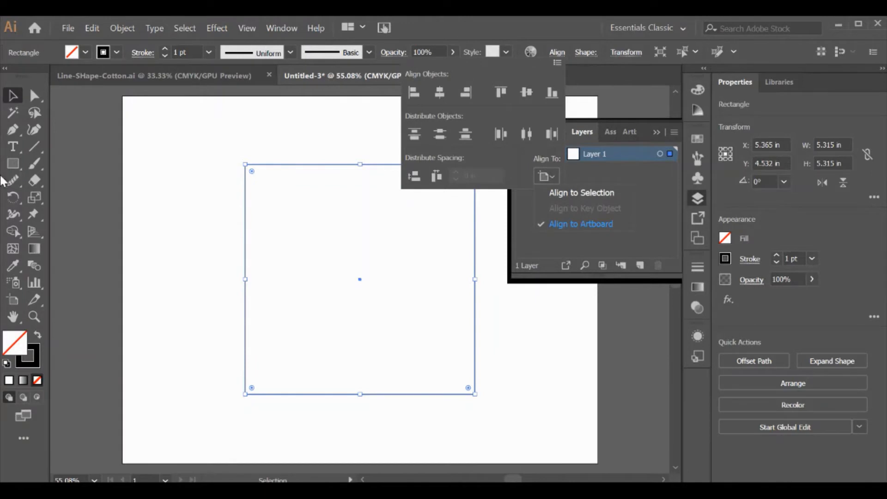
# - Draw a small square about 1.07 in wide to the left of the large square's upper corner
pyautogui.click(10, 165)
pyautogui.click(10, 165)
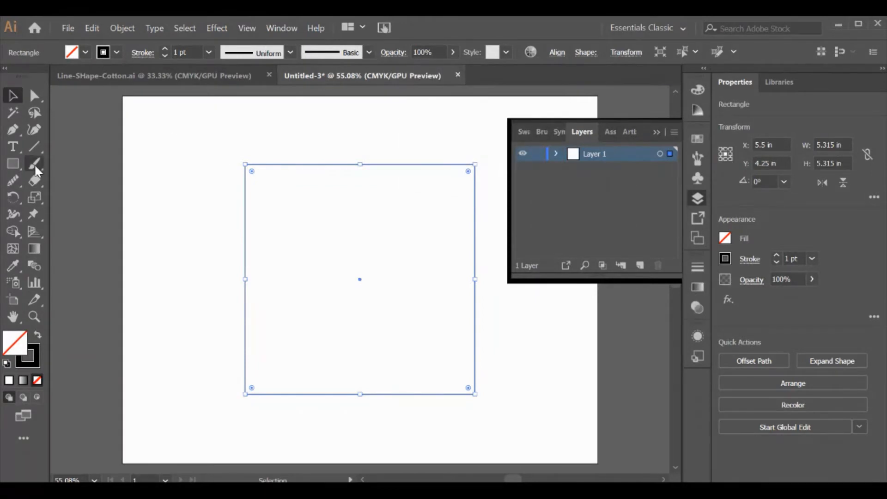
pyautogui.click(18, 169)
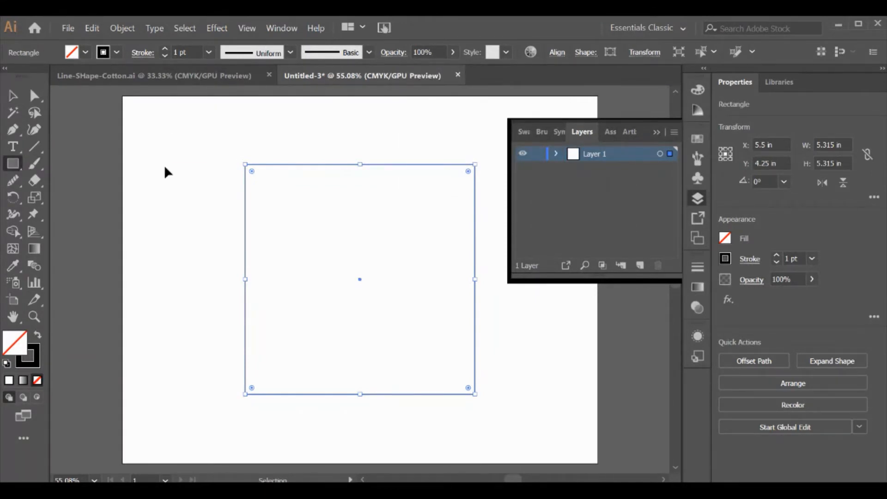
pyautogui.moveTo(165, 167); pyautogui.dragTo(211, 213)
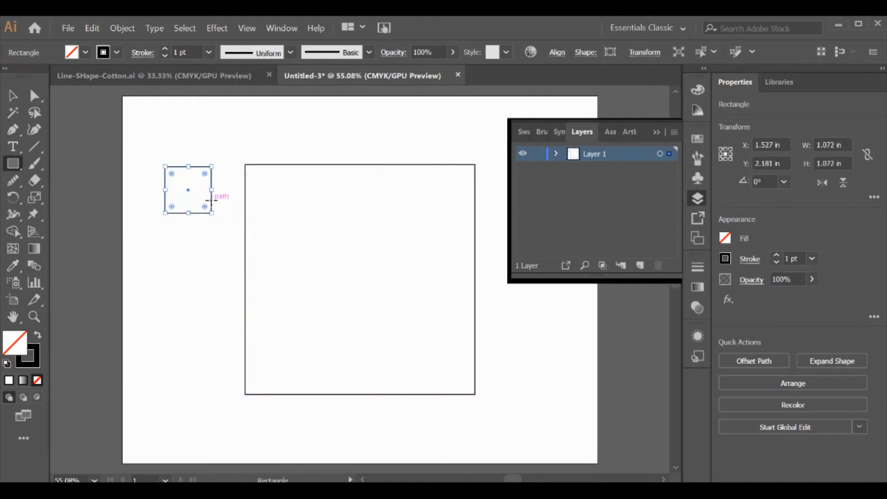
# - Select both squares and center them on each other horizontally and vertically using Align to Selection
pyautogui.click(555, 52)
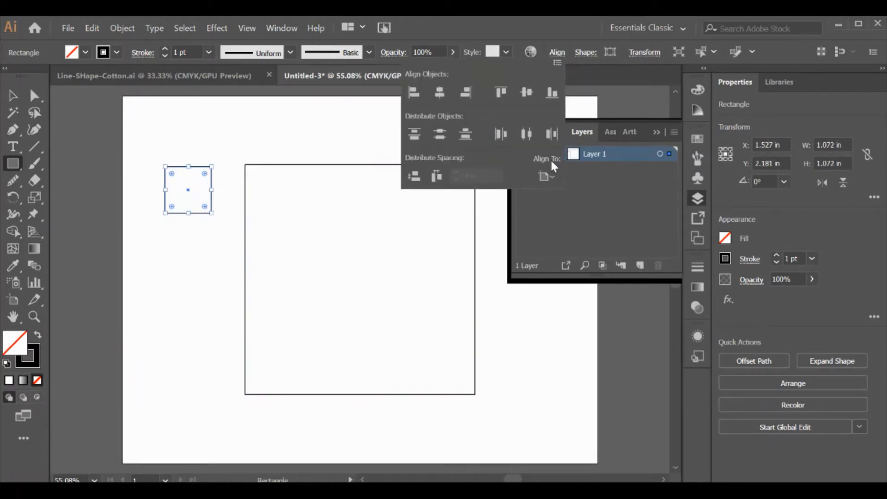
pyautogui.click(546, 175)
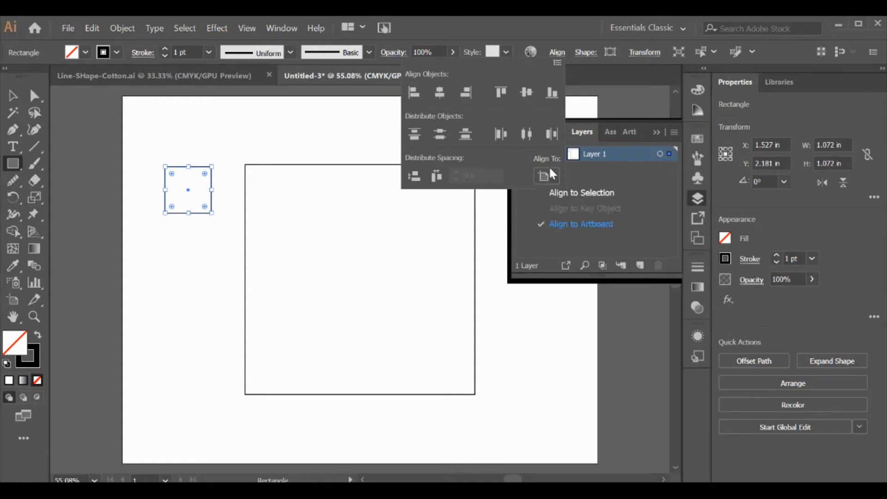
pyautogui.click(562, 192)
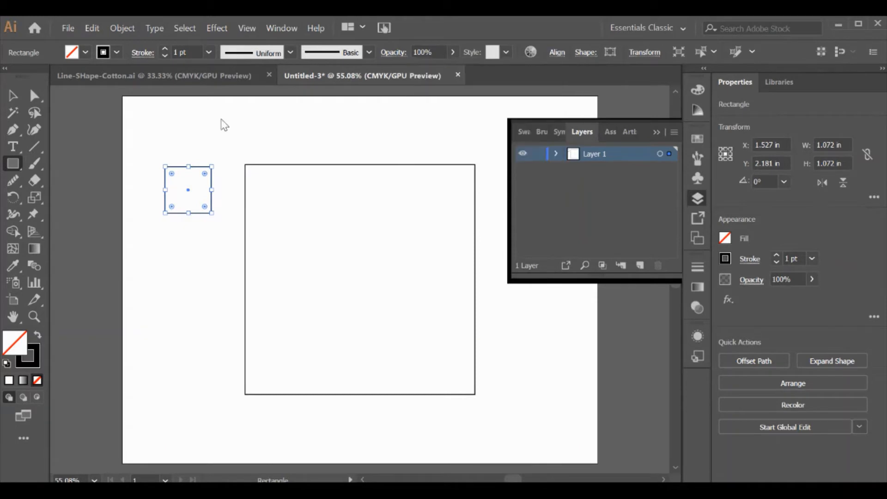
pyautogui.click(158, 124)
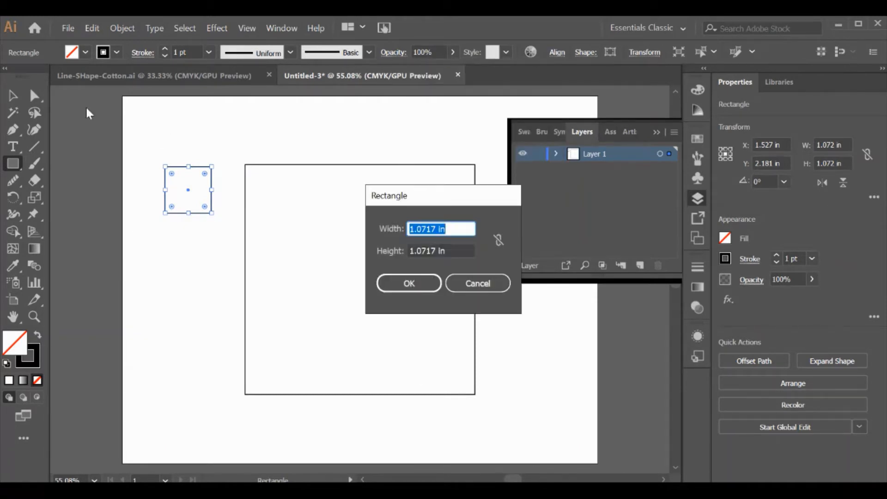
pyautogui.click(476, 283)
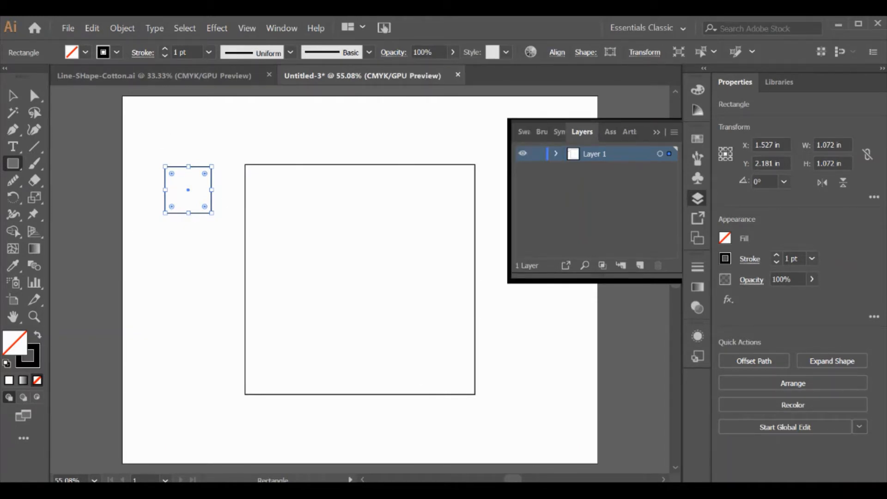
pyautogui.press('v')
pyautogui.moveTo(139, 114); pyautogui.dragTo(477, 429)
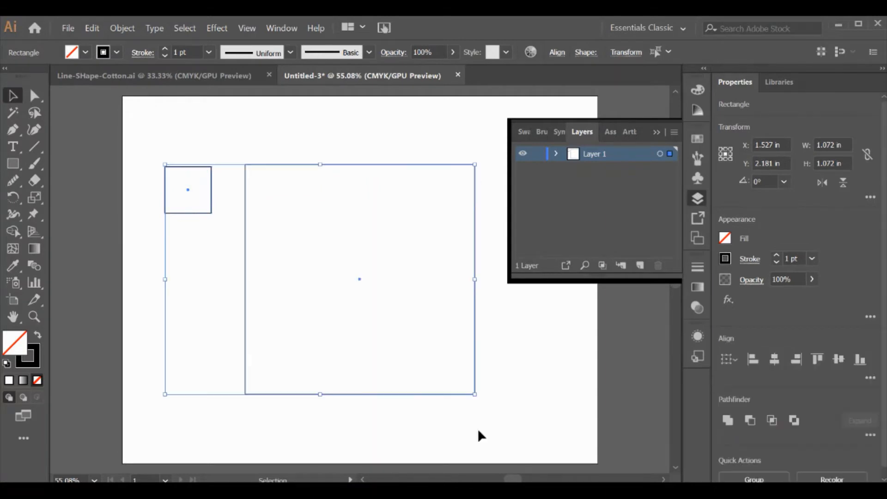
pyautogui.click(558, 53)
pyautogui.click(555, 176)
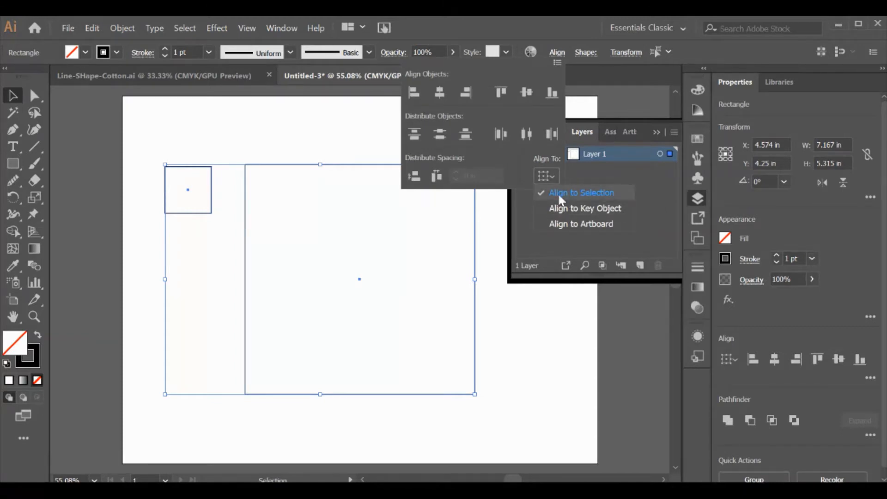
pyautogui.click(558, 193)
pyautogui.click(440, 94)
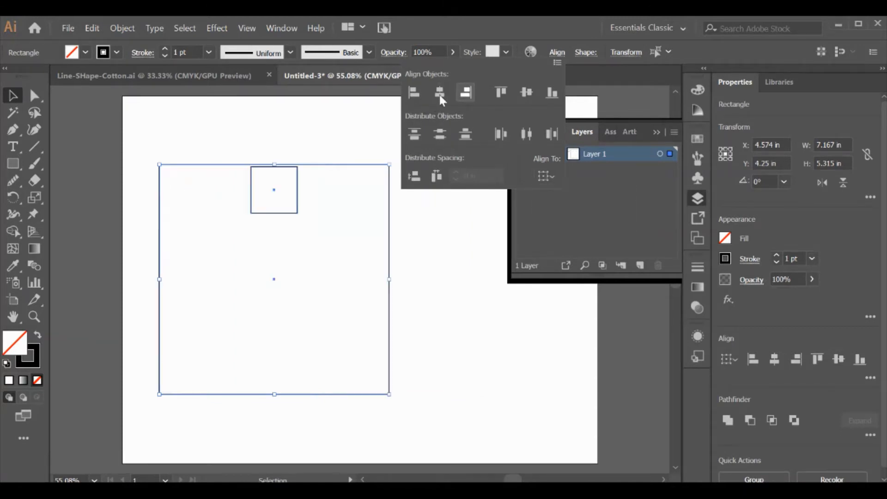
pyautogui.click(525, 92)
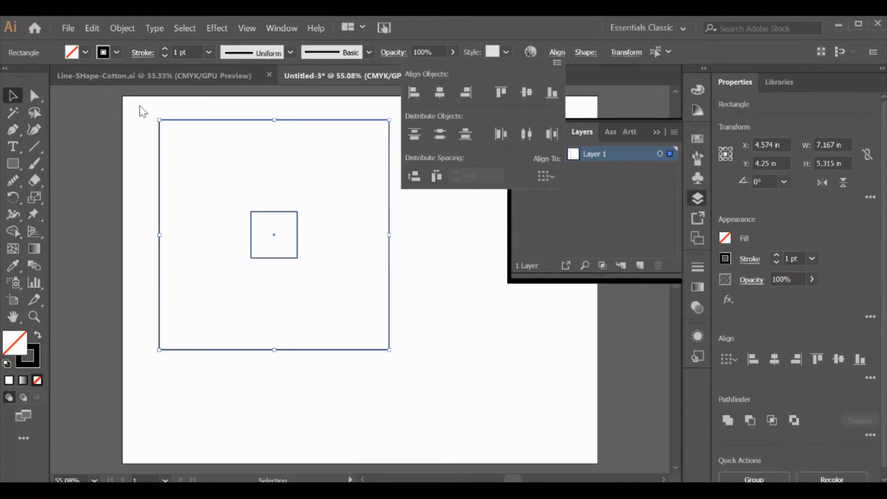
# - Center both selected squares horizontally and vertically on the page using Align to Artboard
pyautogui.click(567, 180)
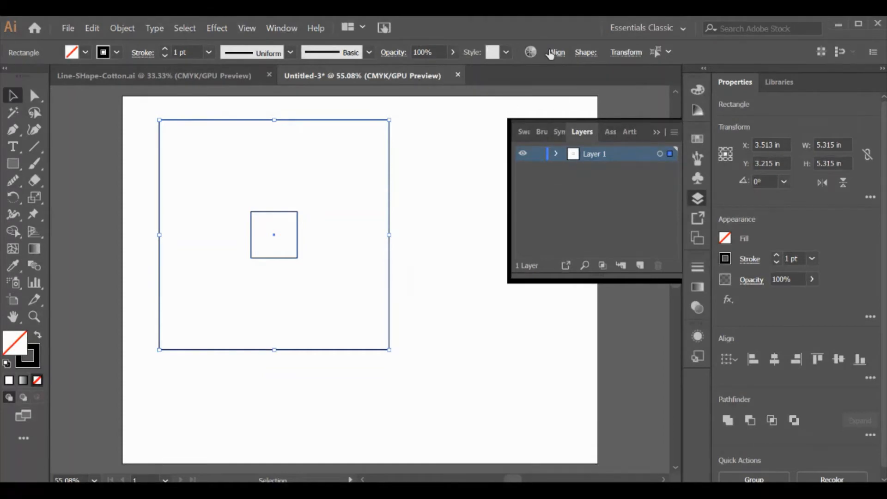
pyautogui.click(550, 54)
pyautogui.click(549, 173)
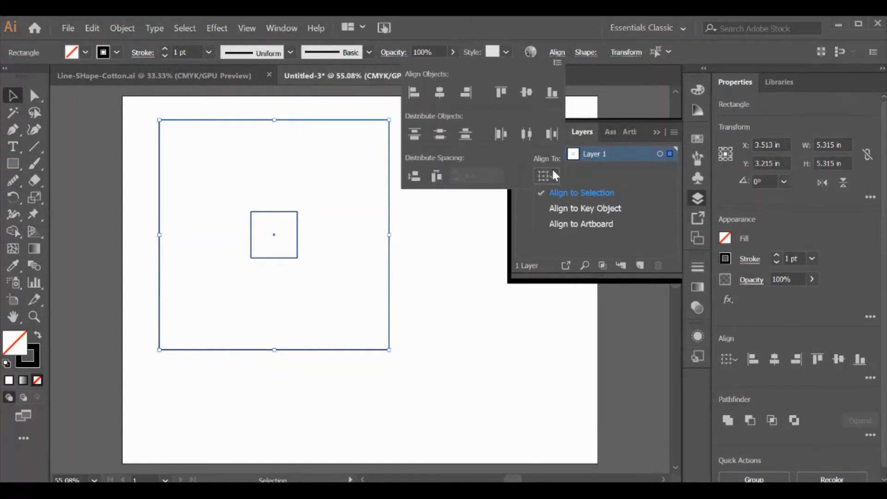
pyautogui.click(569, 227)
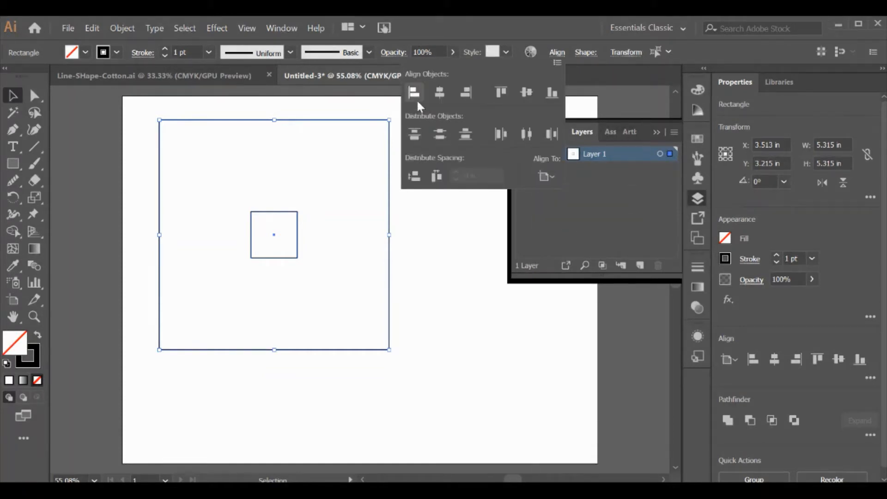
pyautogui.click(440, 92)
pyautogui.click(527, 93)
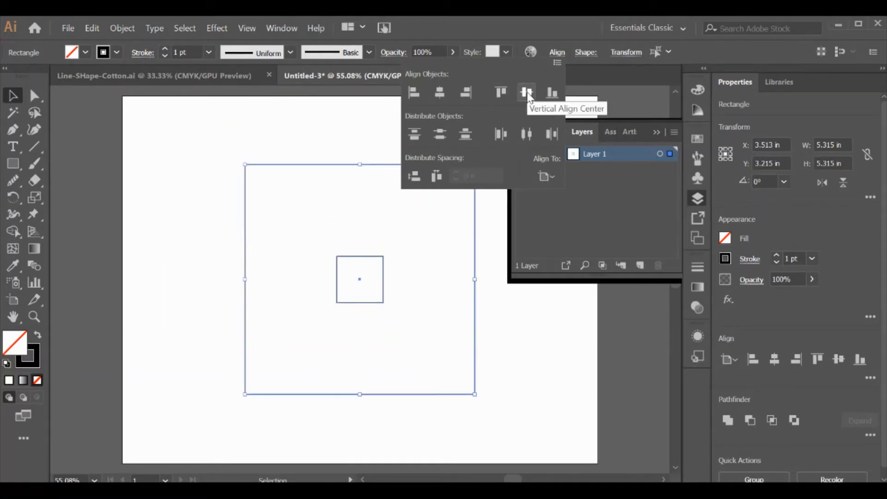
pyautogui.click(155, 125)
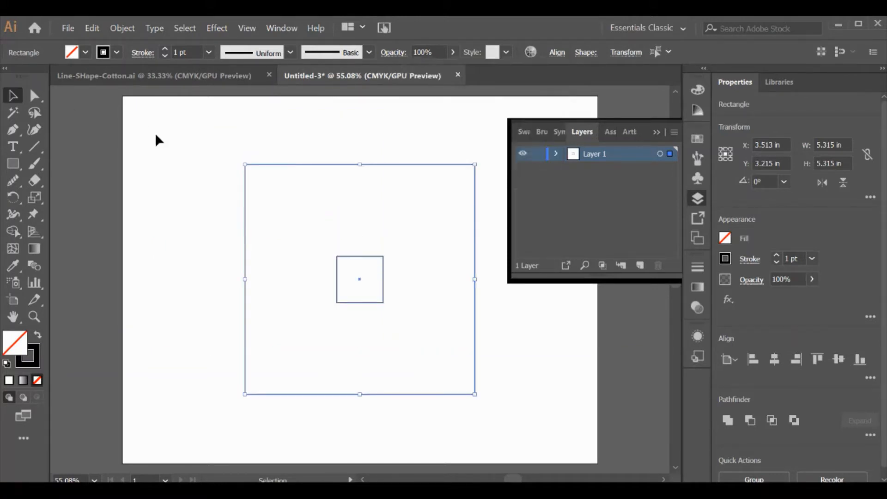
pyautogui.click(341, 263)
pyautogui.hotkey('ctrl', 'a')
pyautogui.press('Delete')
pyautogui.hotkey('ctrl', 'z')
pyautogui.click(98, 153)
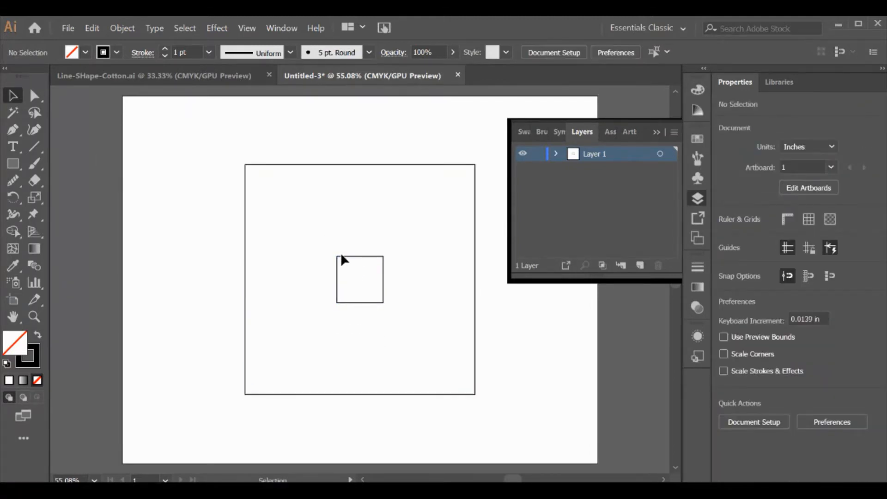
# - Delete the small inner square and set the large square's stroke weight to 2 pt
pyautogui.moveTo(340, 232); pyautogui.dragTo(379, 287)
pyautogui.hotkey('ctrl', 'a')
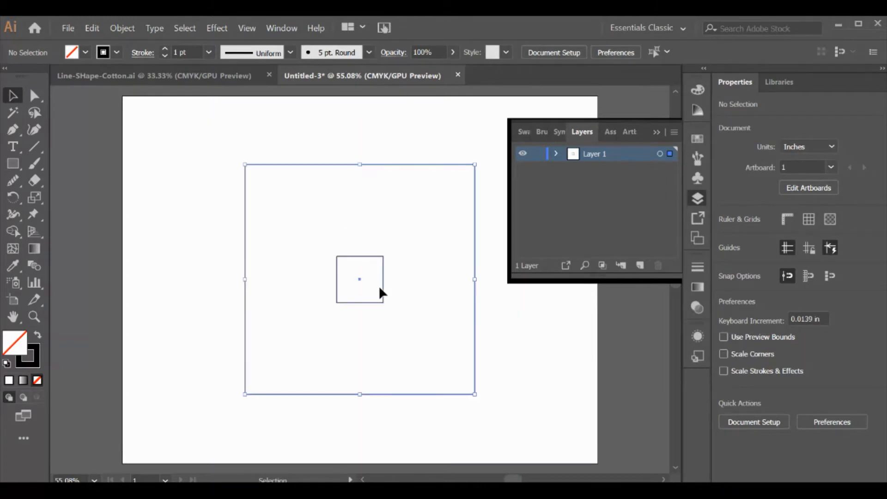
pyautogui.click(222, 234)
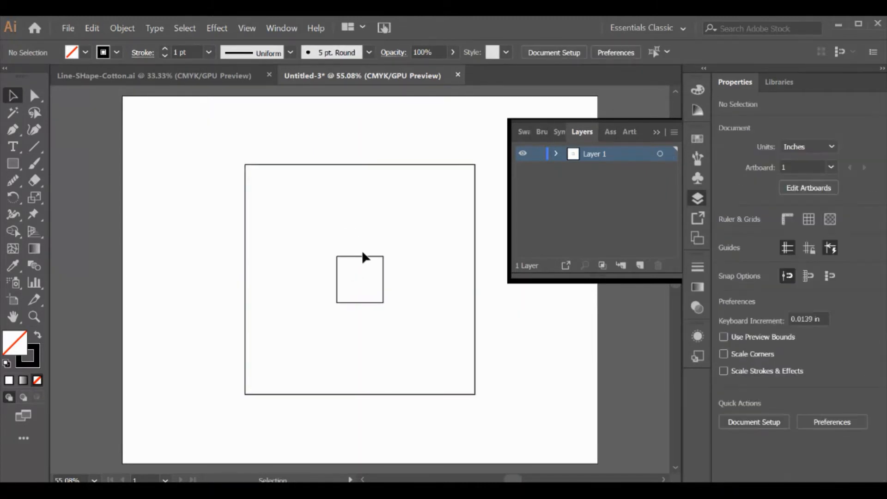
pyautogui.click(362, 256)
pyautogui.press('Delete')
pyautogui.click(246, 165)
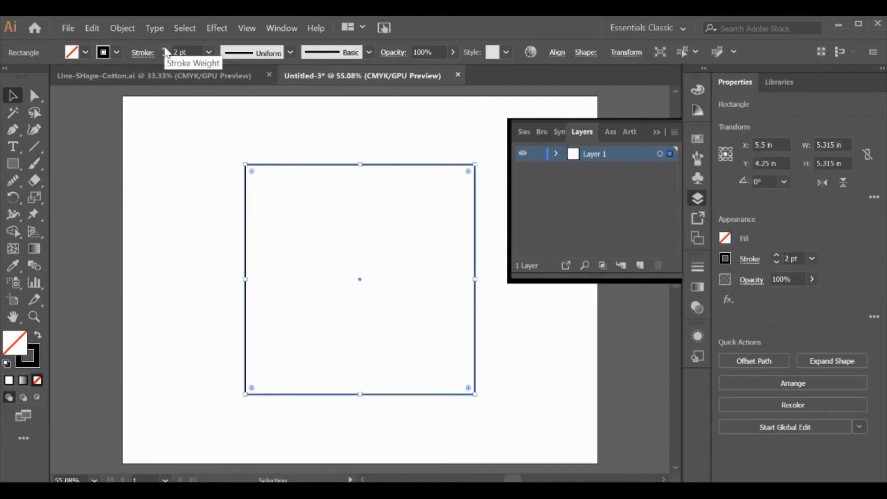
pyautogui.click(181, 170)
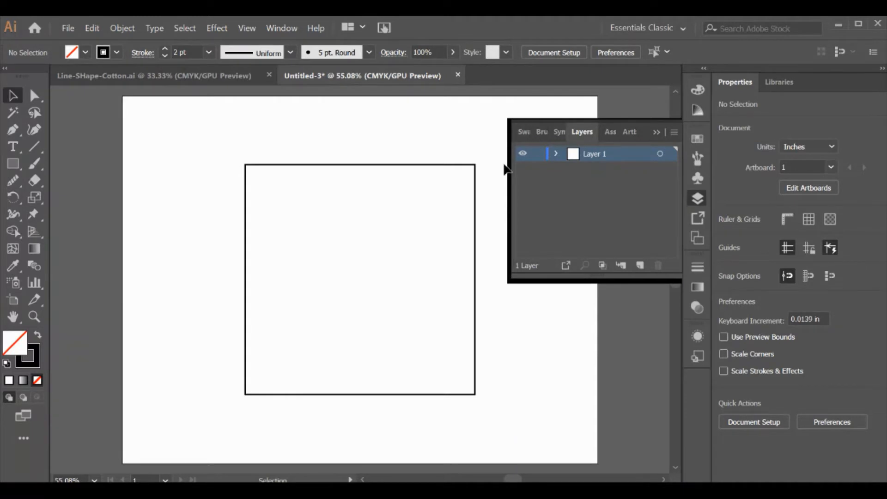
# - Lock Layer 1 and add a new layer above it
pyautogui.click(538, 154)
pyautogui.click(697, 197)
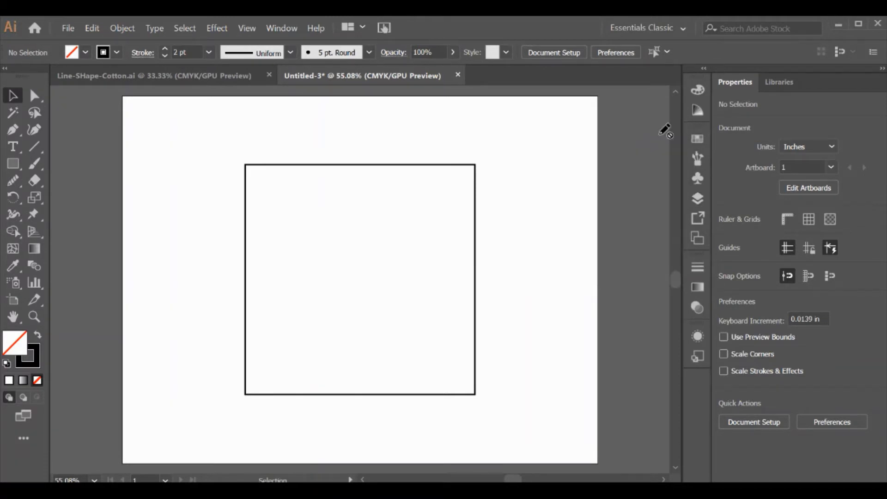
pyautogui.rightClick(703, 201)
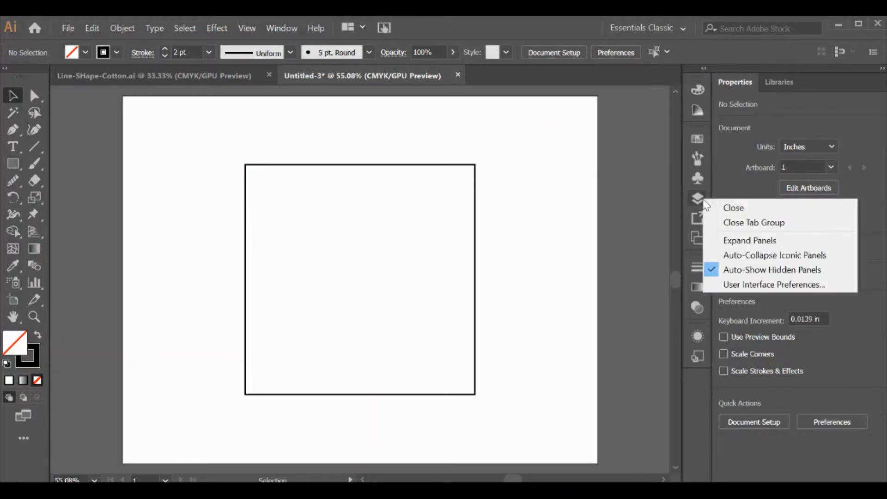
pyautogui.click(698, 201)
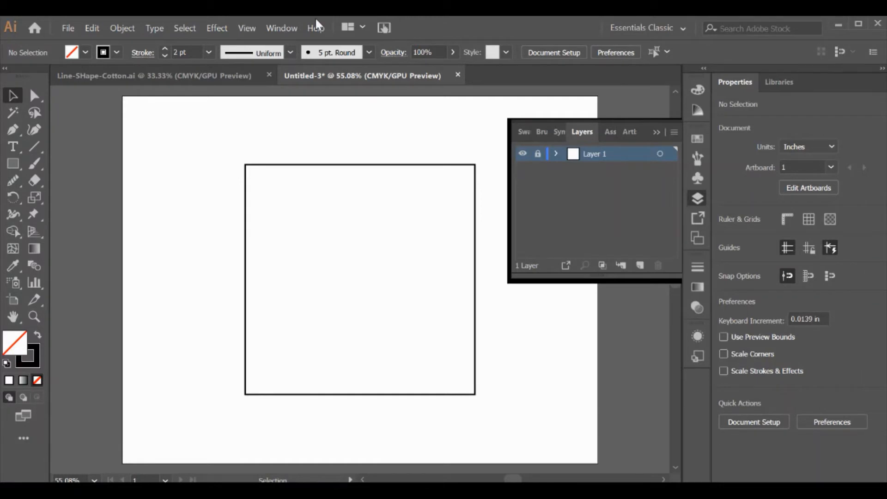
pyautogui.click(282, 28)
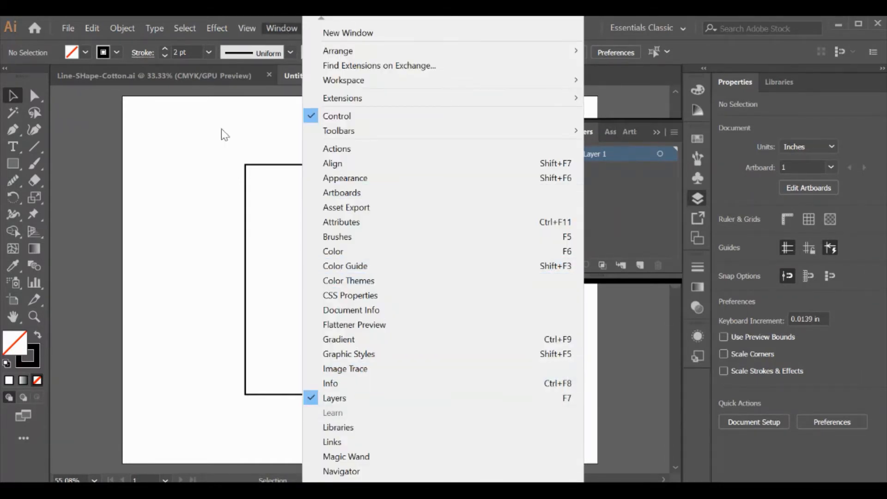
pyautogui.click(290, 25)
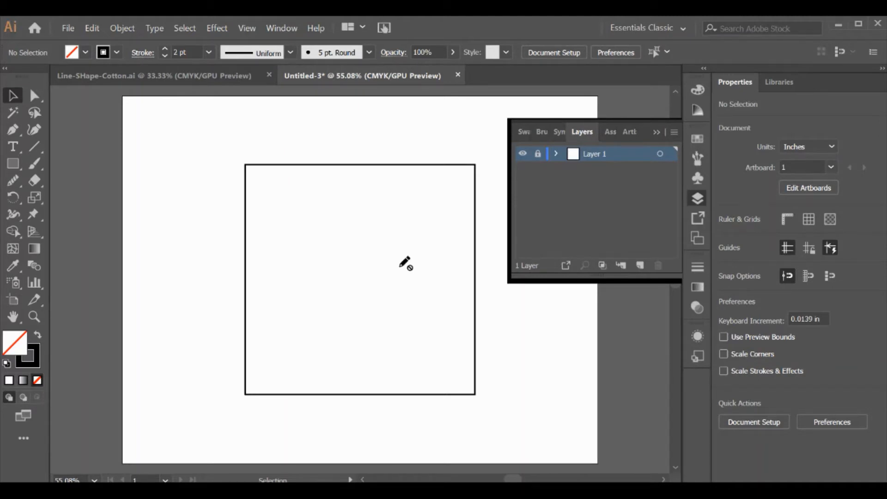
pyautogui.click(639, 266)
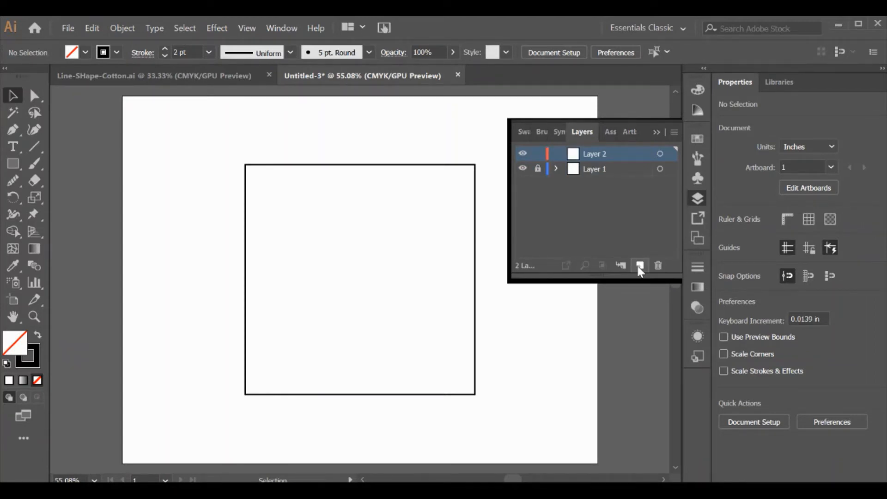
# - Try a wide area text frame, about 8.13 in by 0.85 in, extending off the artboard's side, and delete it
pyautogui.press('t')
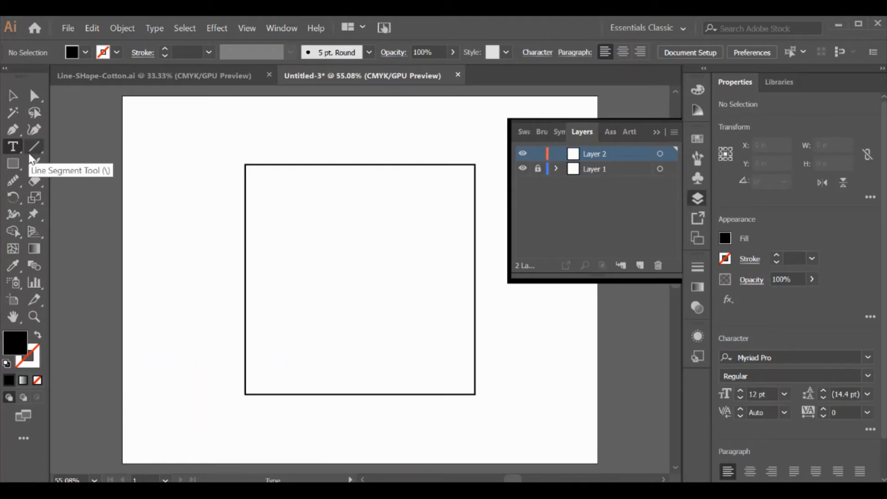
pyautogui.moveTo(347, 206); pyautogui.dragTo(172, 166)
pyautogui.press('Escape')
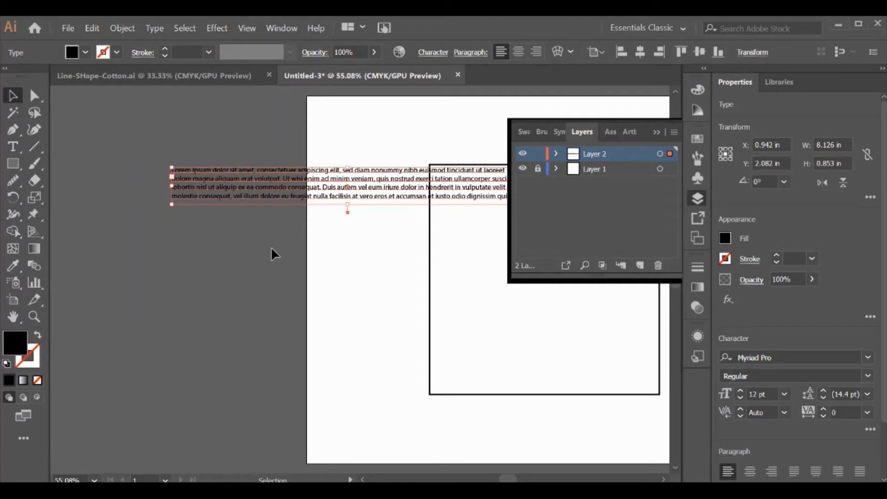
pyautogui.press('Delete')
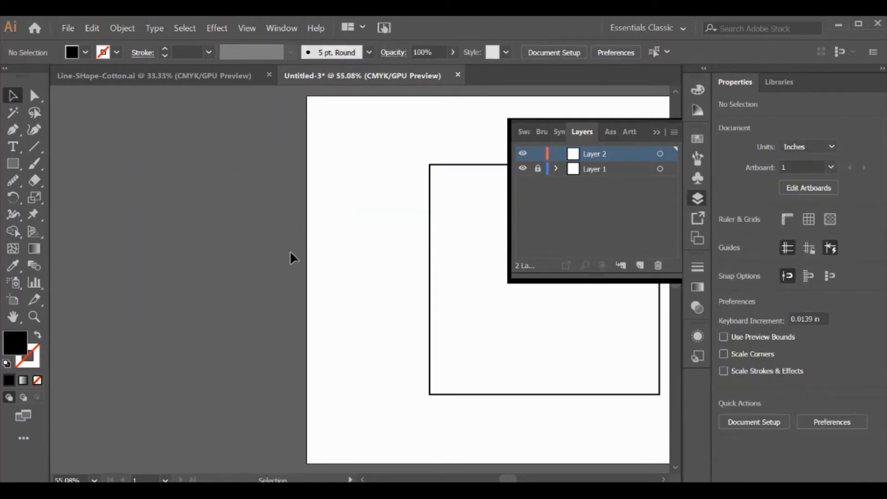
pyautogui.hscroll(5, 285, 252)
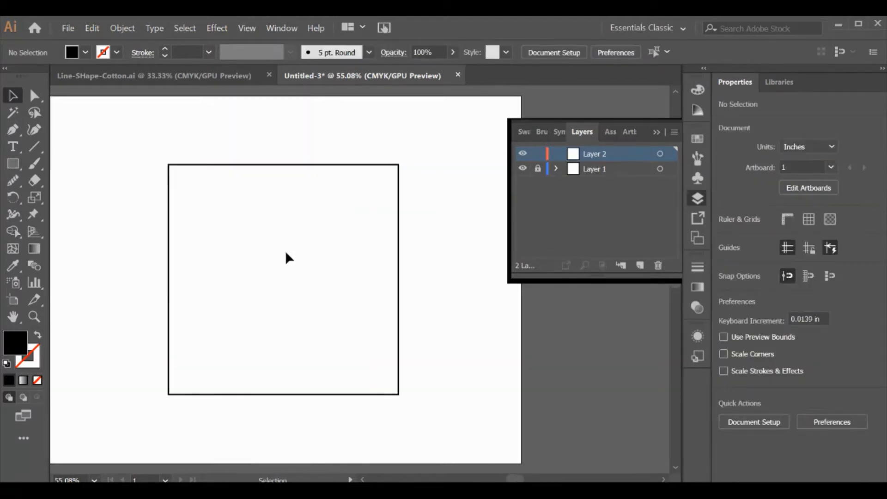
pyautogui.hscroll(-4, 287, 257)
pyautogui.hscroll(3, 286, 256)
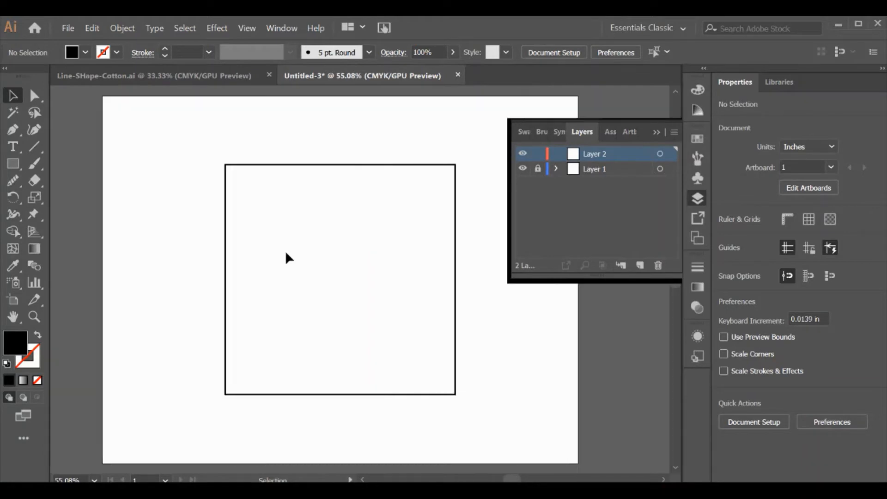
pyautogui.hscroll(-5, 286, 257)
pyautogui.hscroll(2, 287, 257)
pyautogui.hscroll(-1, 287, 256)
pyautogui.hscroll(5, 286, 257)
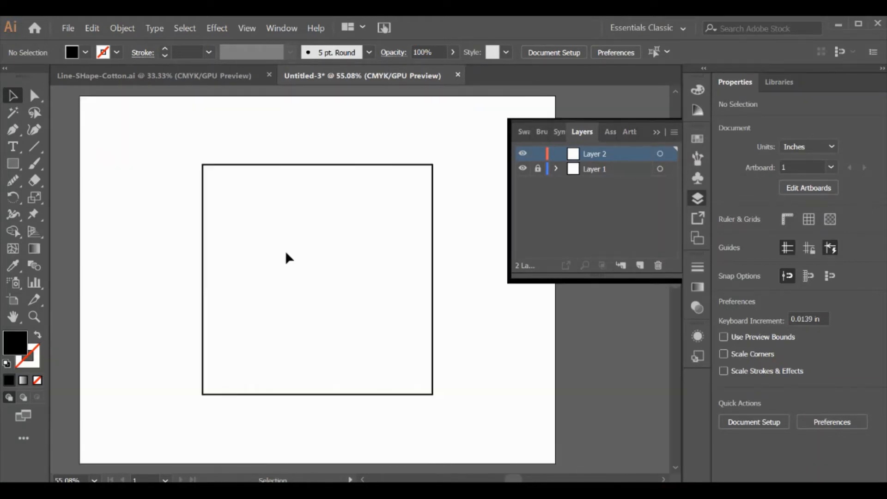
pyautogui.hscroll(-2, 286, 257)
pyautogui.hscroll(-2, 285, 258)
pyautogui.hscroll(2, 285, 258)
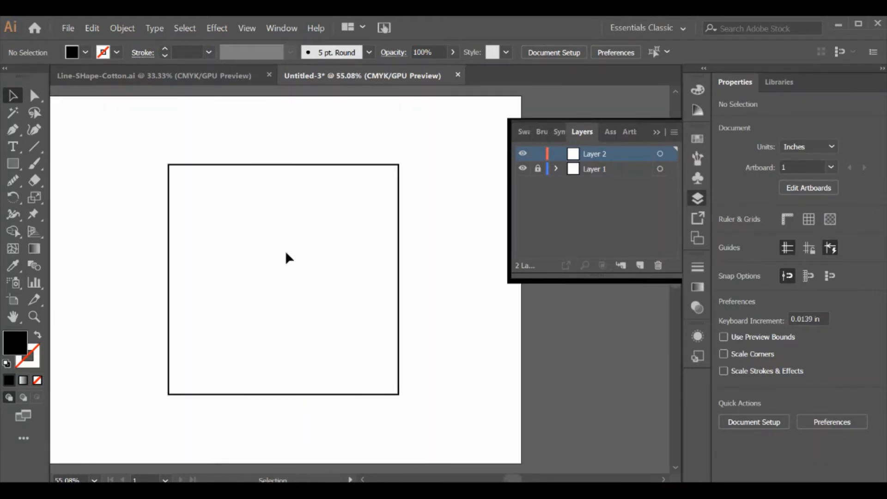
pyautogui.hscroll(-3, 285, 258)
pyautogui.hscroll(3, 286, 253)
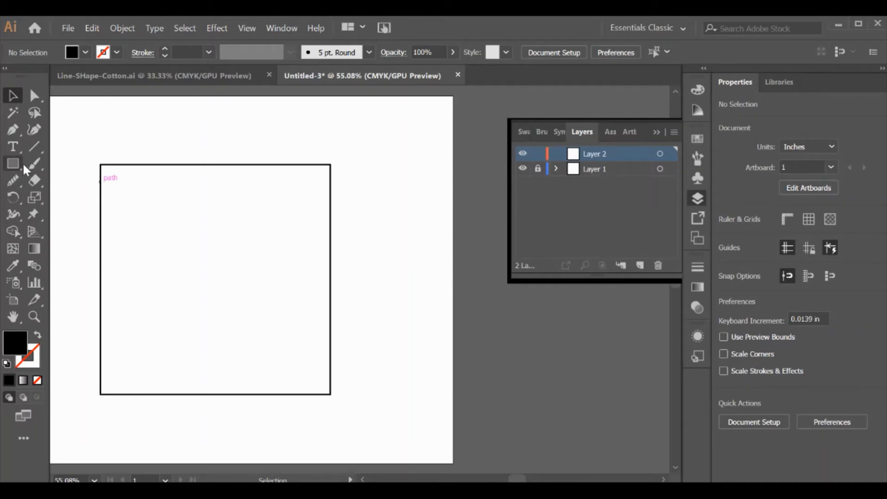
# - Draw an area text frame about 4.15 in wide and 3.74 in high inside the large square using the Type tool
pyautogui.click(16, 150)
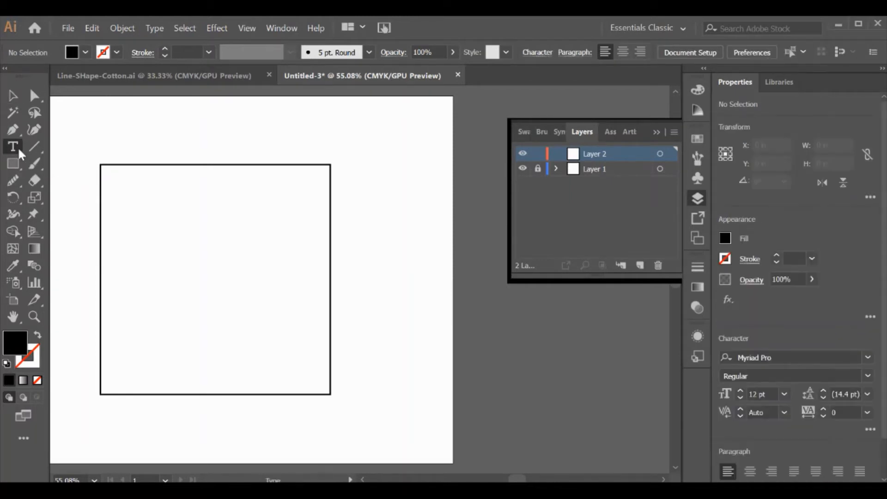
pyautogui.click(13, 149)
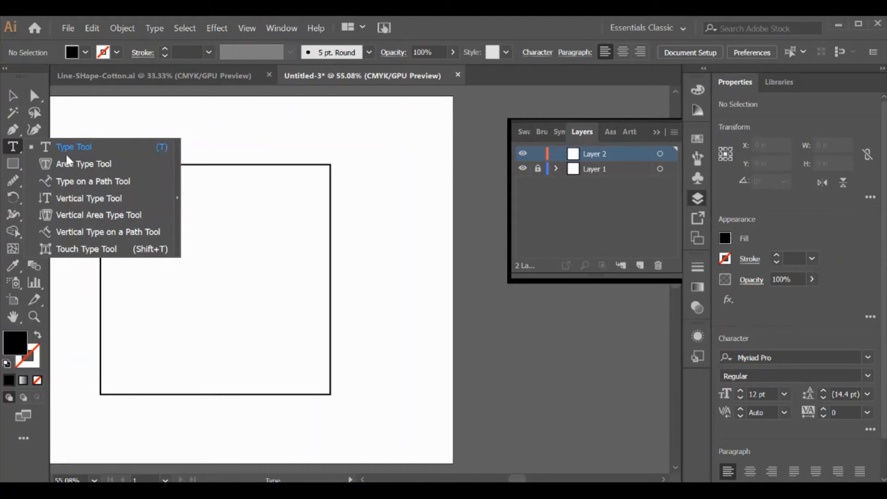
pyautogui.click(14, 148)
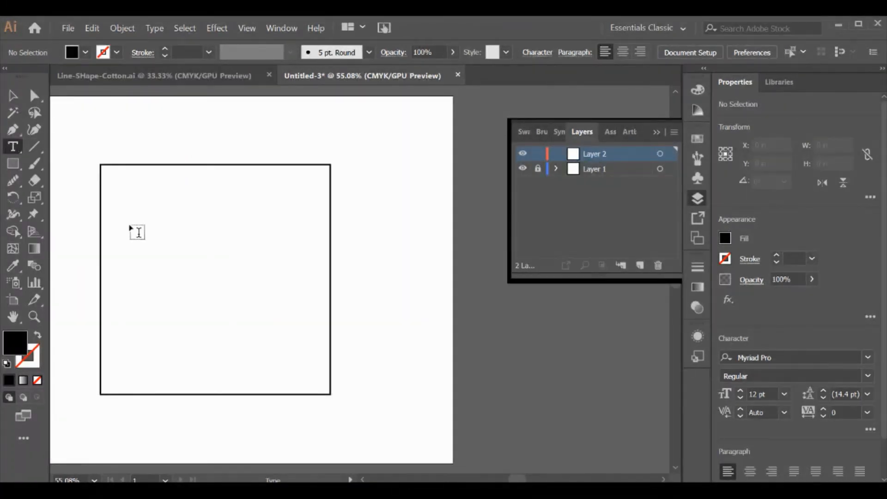
pyautogui.moveTo(132, 203); pyautogui.dragTo(312, 364)
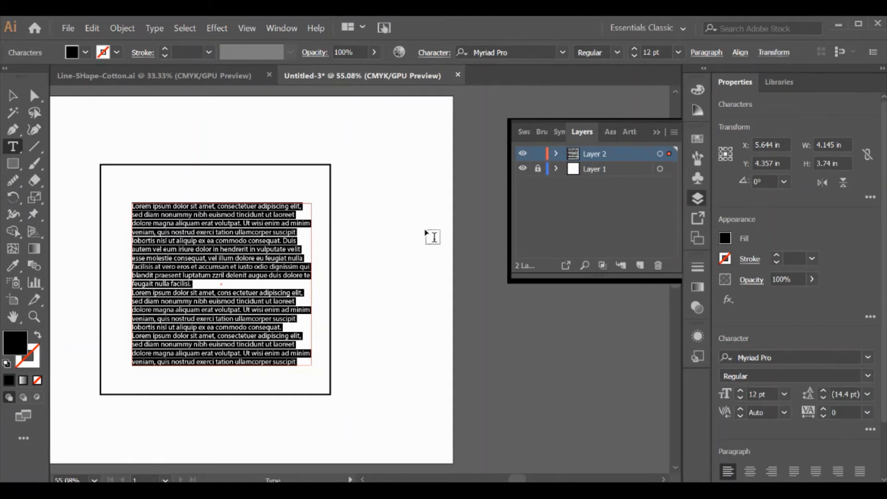
# - Set the font size of the selected placeholder text to 17 pt
pyautogui.click(430, 55)
pyautogui.click(429, 55)
pyautogui.click(428, 56)
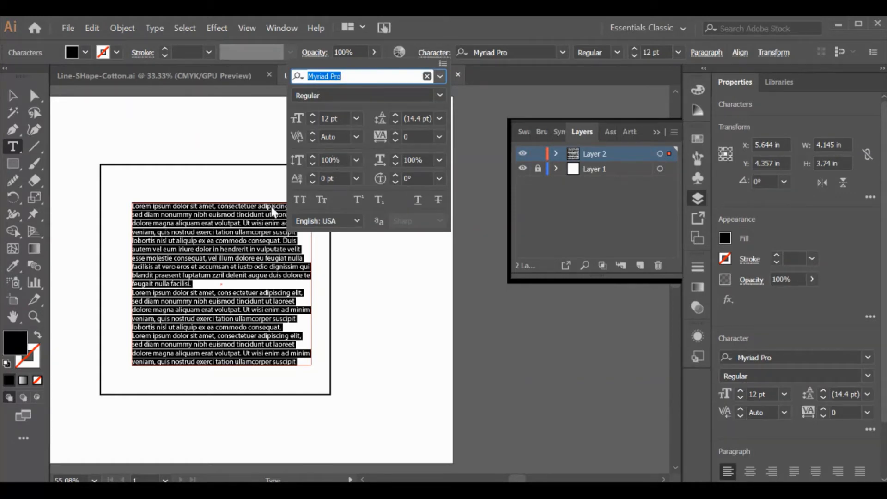
pyautogui.click(313, 115)
pyautogui.click(313, 115)
pyautogui.click(313, 115)
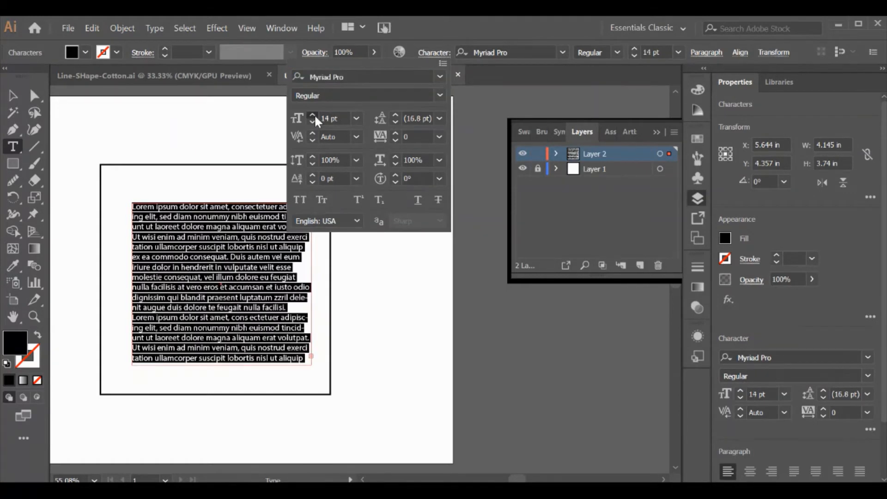
pyautogui.click(313, 115)
pyautogui.click(313, 115)
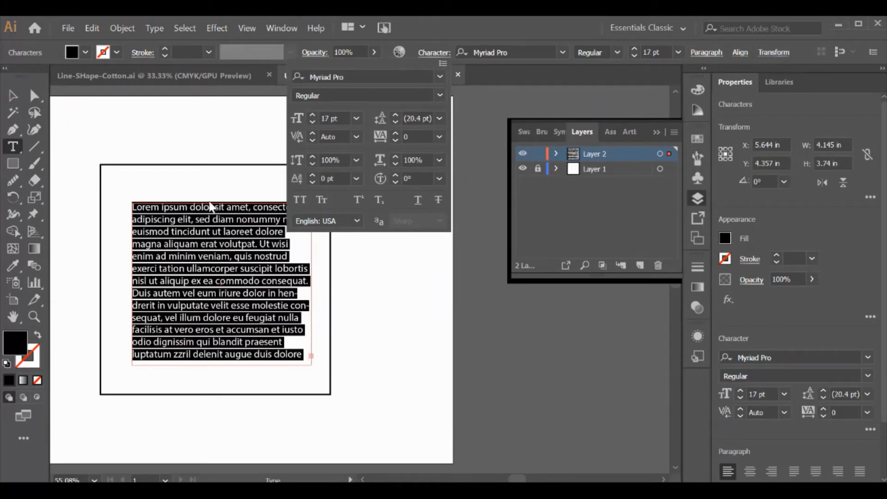
# - Set the tracking of the selected placeholder text to -50
pyautogui.click(395, 140)
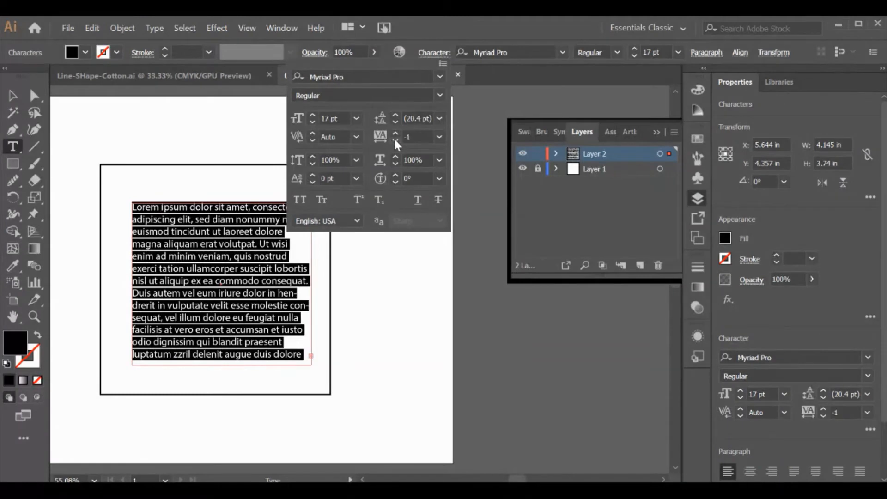
pyautogui.click(443, 137)
pyautogui.click(450, 168)
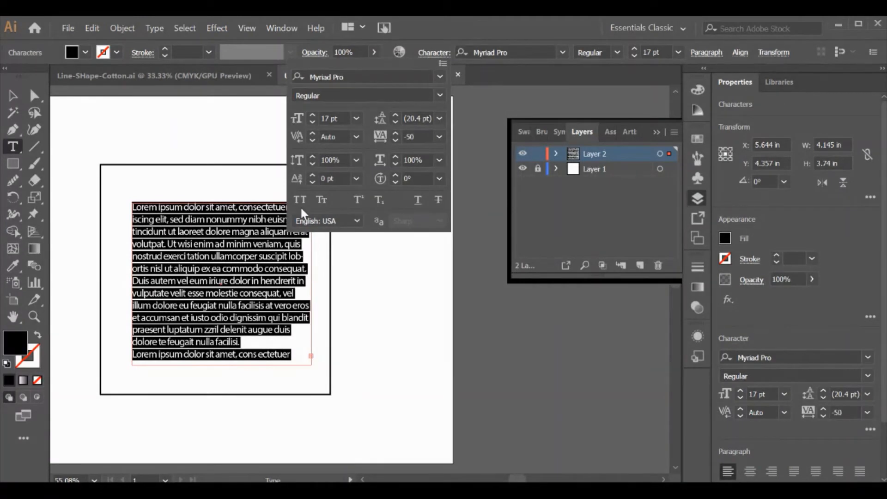
pyautogui.click(440, 63)
pyautogui.click(435, 51)
# - Examine the available fonts and the recently used fonts for the selected text
pyautogui.click(562, 52)
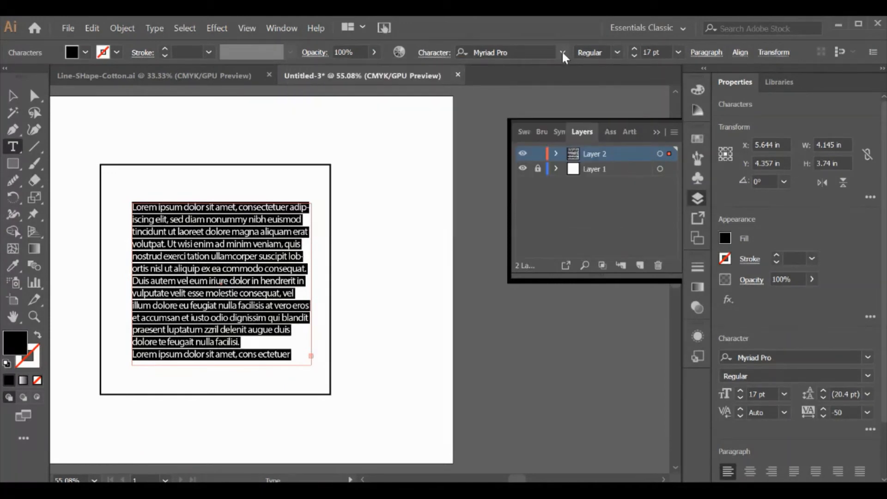
pyautogui.click(562, 52)
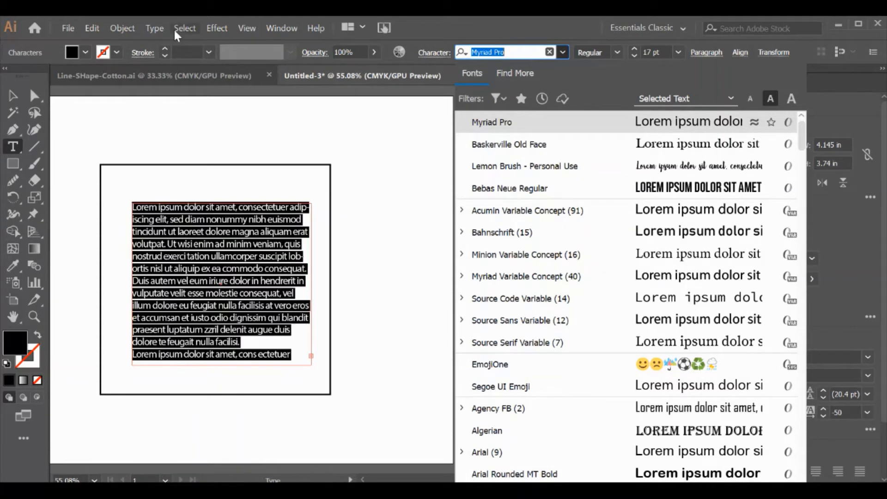
pyautogui.click(159, 29)
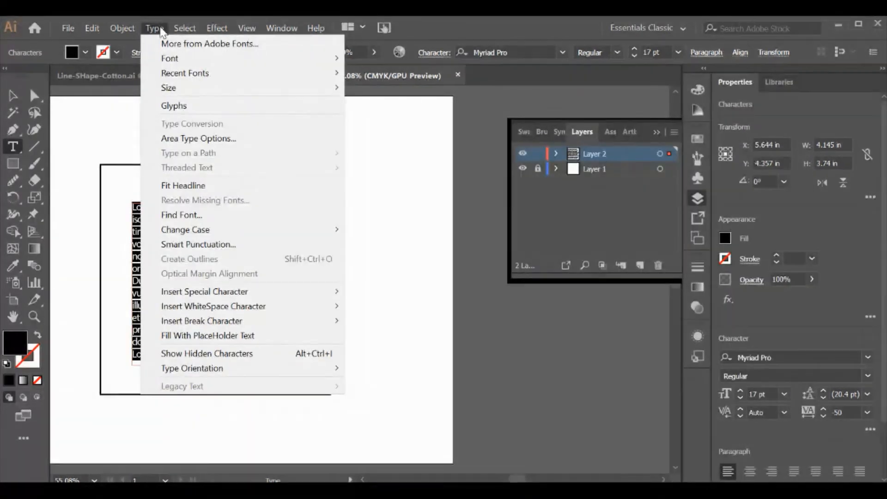
pyautogui.moveTo(168, 64)
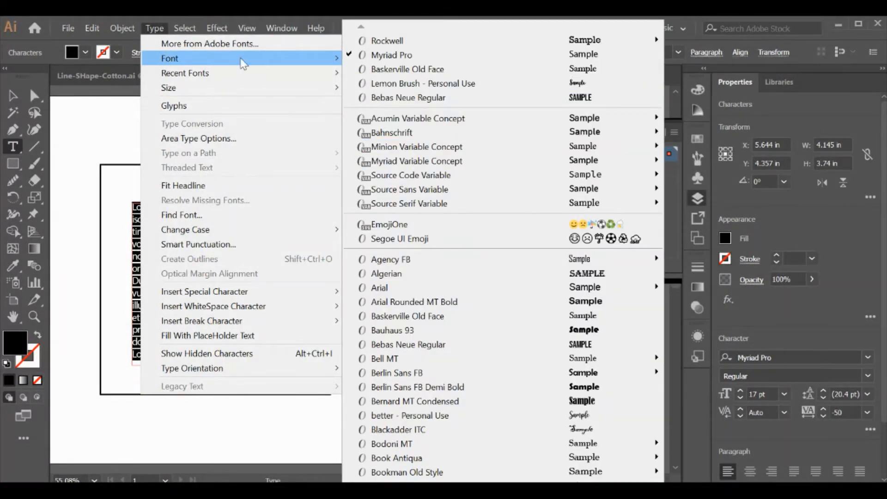
pyautogui.moveTo(206, 75)
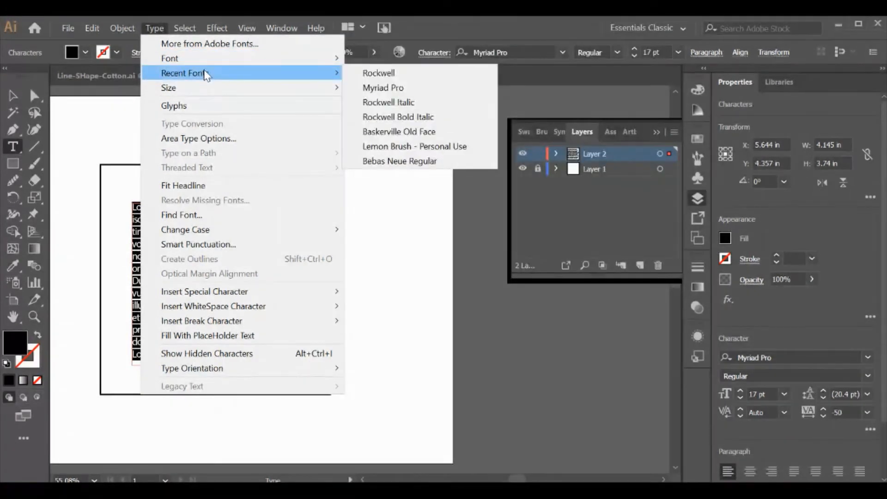
pyautogui.click(157, 33)
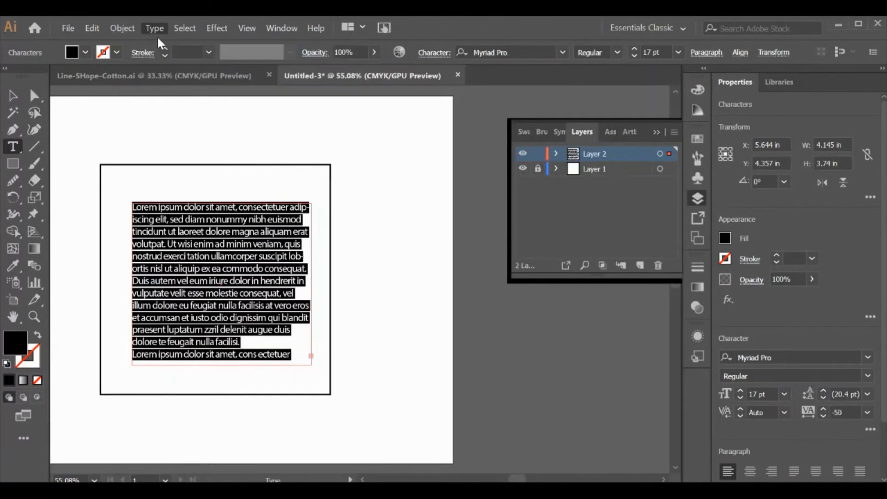
# - Clear the placeholder text from the area text frame and select the empty frame as an object
pyautogui.click(514, 30)
pyautogui.press('BackSpace')
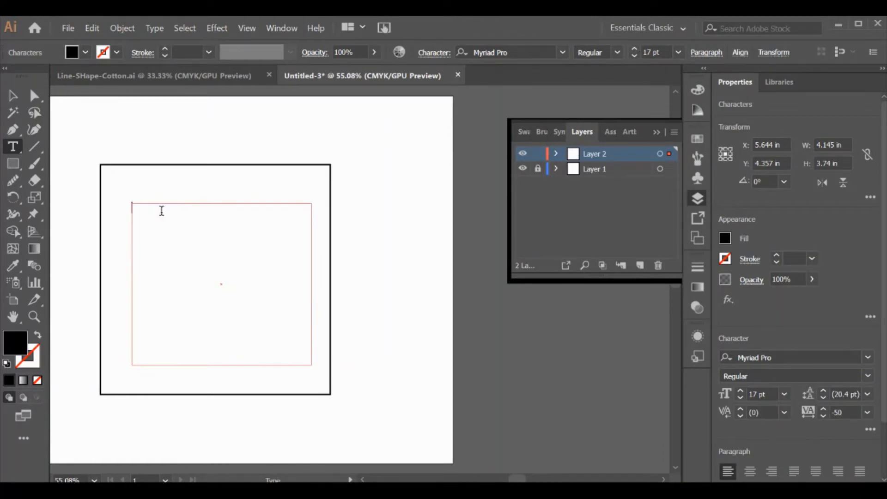
pyautogui.click(13, 96)
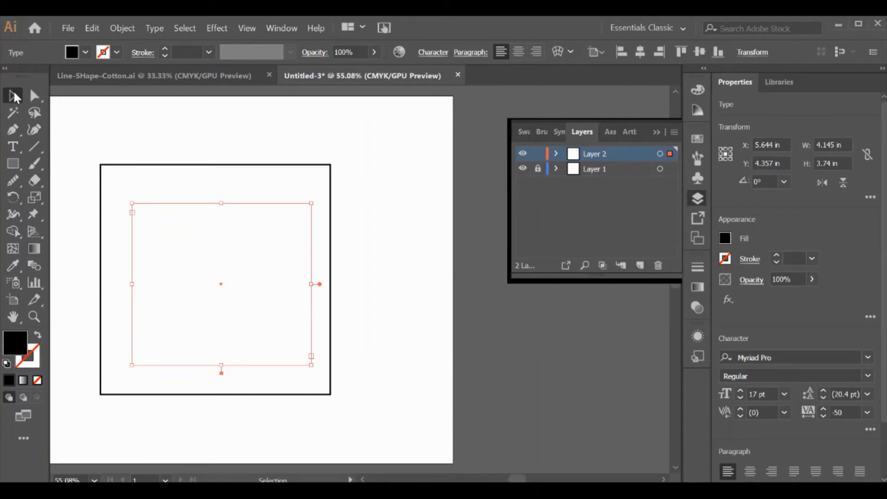
# - Delete the empty area text frame and add the letter F as point text inside the square's upper-left corner
pyautogui.press('Delete')
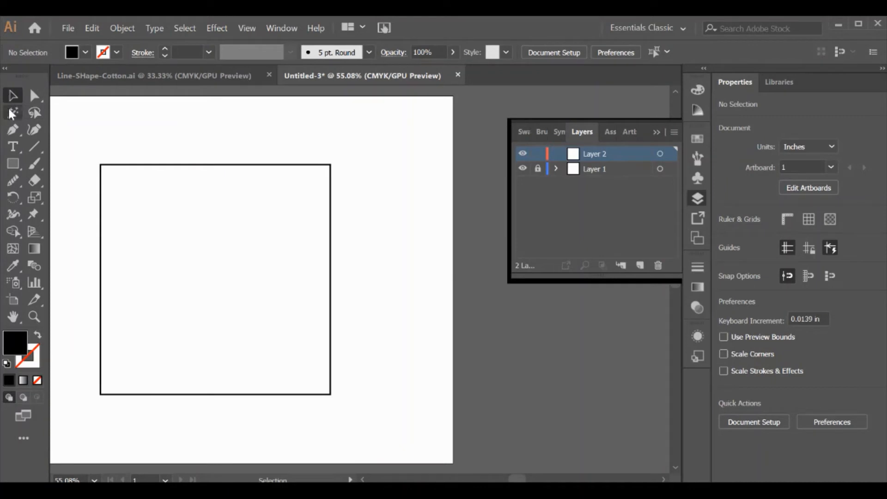
pyautogui.click(13, 147)
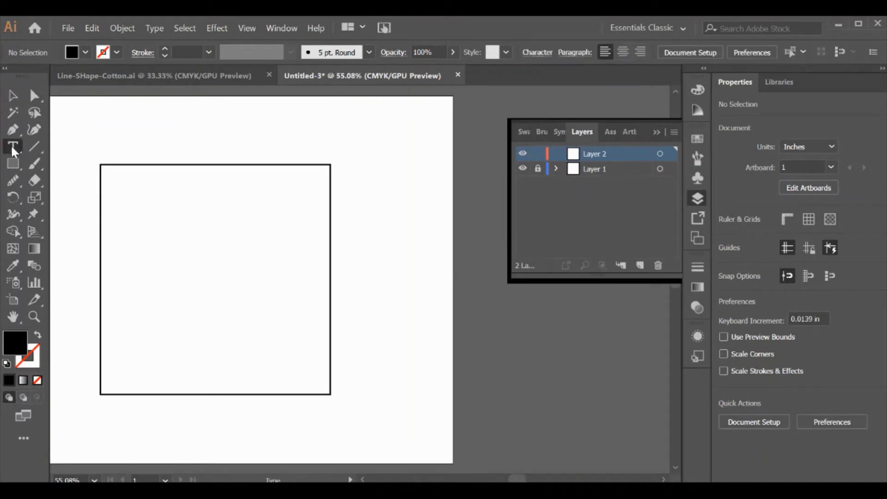
pyautogui.click(118, 180)
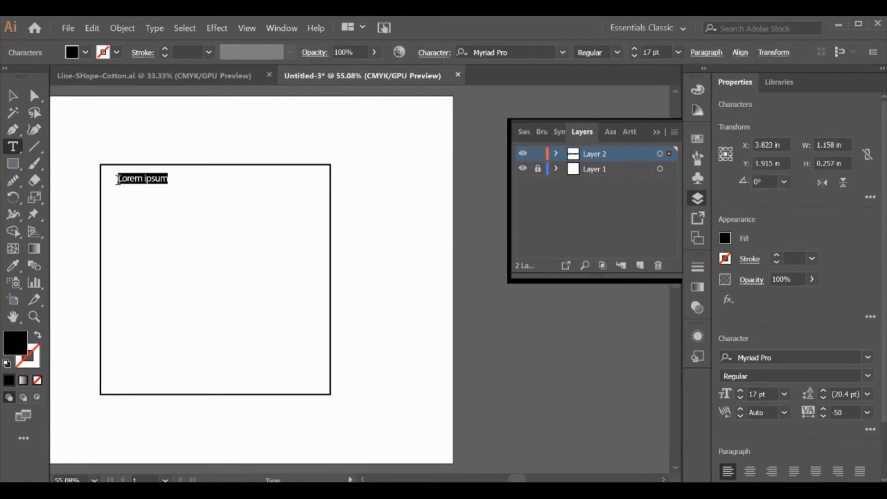
pyautogui.write('F')
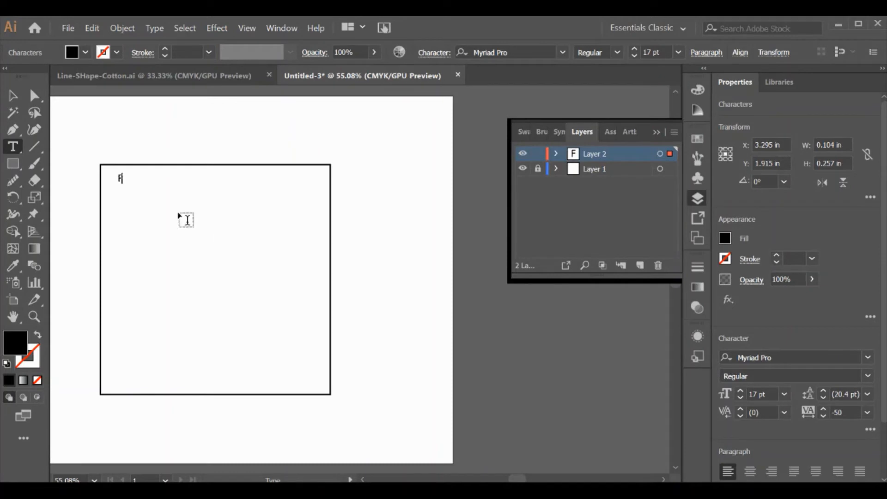
# - Scale the letter F up to about 127 pt
pyautogui.click(14, 95)
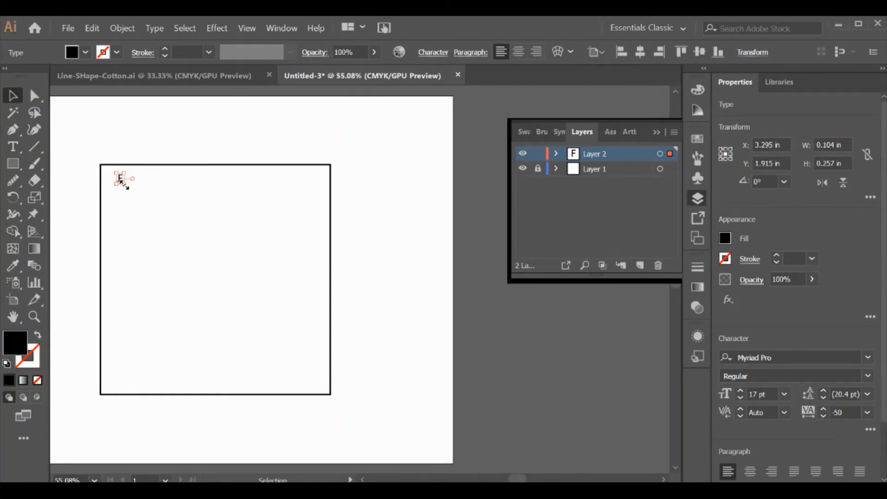
pyautogui.hotkey('ctrl', '+')
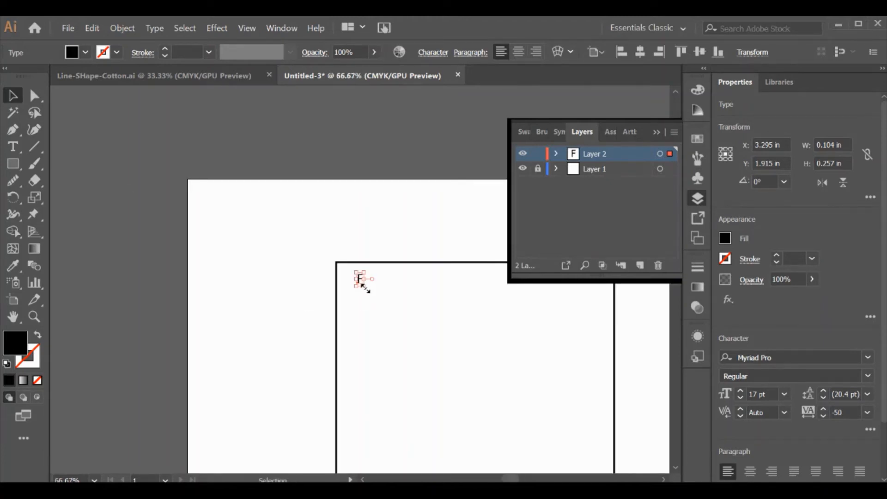
pyautogui.moveTo(365, 287); pyautogui.dragTo(491, 365)
pyautogui.scroll(-5, 490, 362)
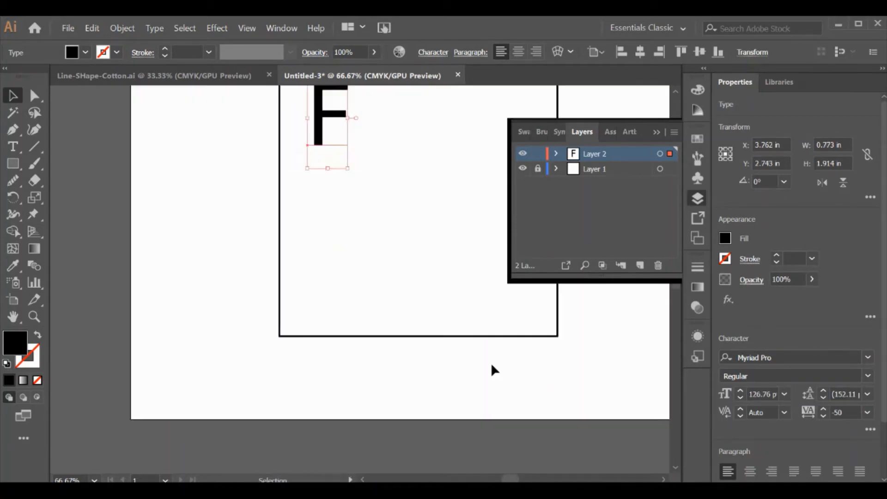
pyautogui.scroll(3, 491, 362)
pyautogui.hscroll(5, 491, 362)
pyautogui.scroll(-2, 490, 362)
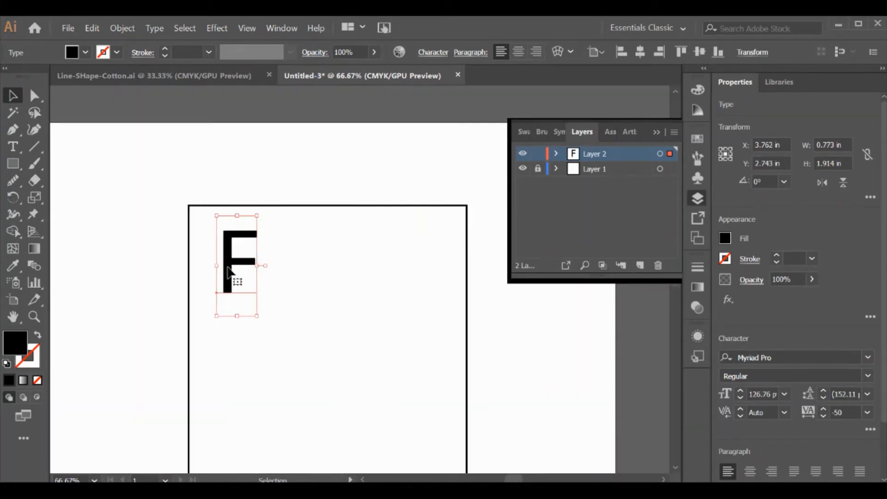
pyautogui.moveTo(258, 266)
pyautogui.mouseDown()
pyautogui.moveTo(358, 280)
pyautogui.moveTo(258, 282)
pyautogui.mouseUp()
pyautogui.moveTo(237, 217)
pyautogui.mouseDown()
pyautogui.moveTo(249, 439)
pyautogui.moveTo(248, 254)
pyautogui.moveTo(230, 216)
pyautogui.mouseUp()
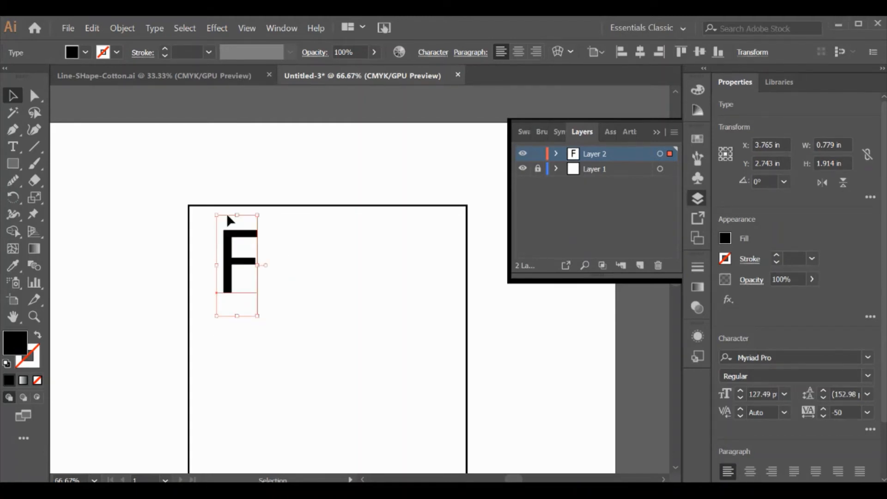
pyautogui.rightClick(237, 265)
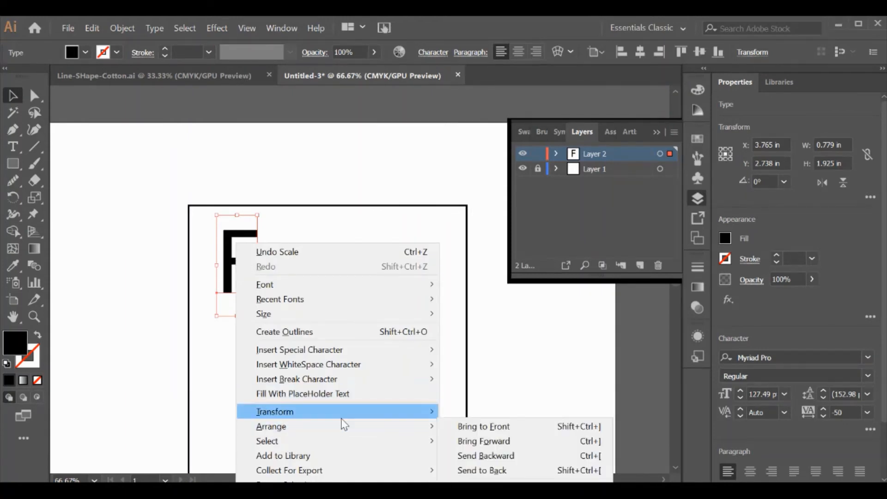
pyautogui.moveTo(341, 418)
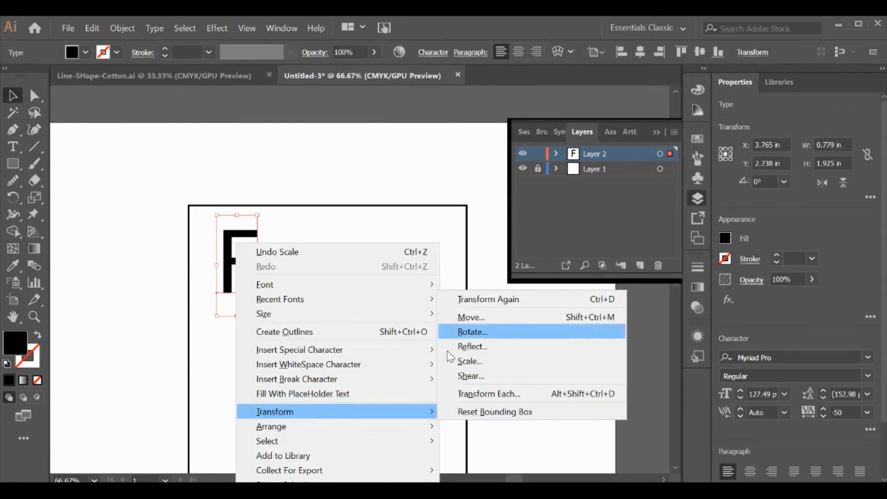
pyautogui.click(139, 283)
# - Move the F down beside the square's left edge and rotate it about 20.5° counterclockwise
pyautogui.click(250, 231)
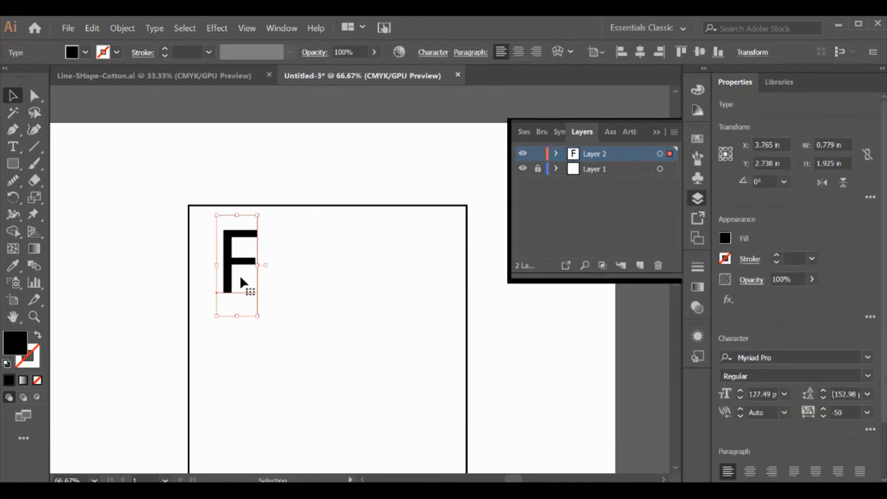
pyautogui.moveTo(231, 266); pyautogui.dragTo(217, 310)
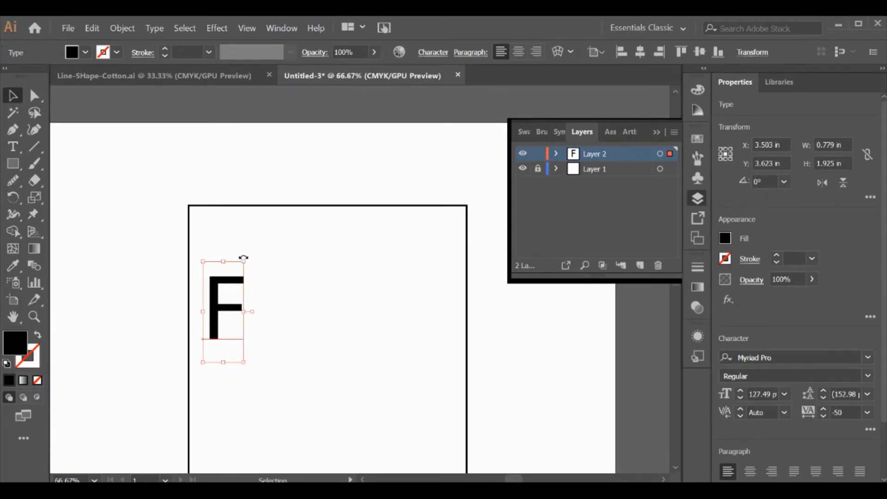
pyautogui.moveTo(243, 257); pyautogui.dragTo(225, 254)
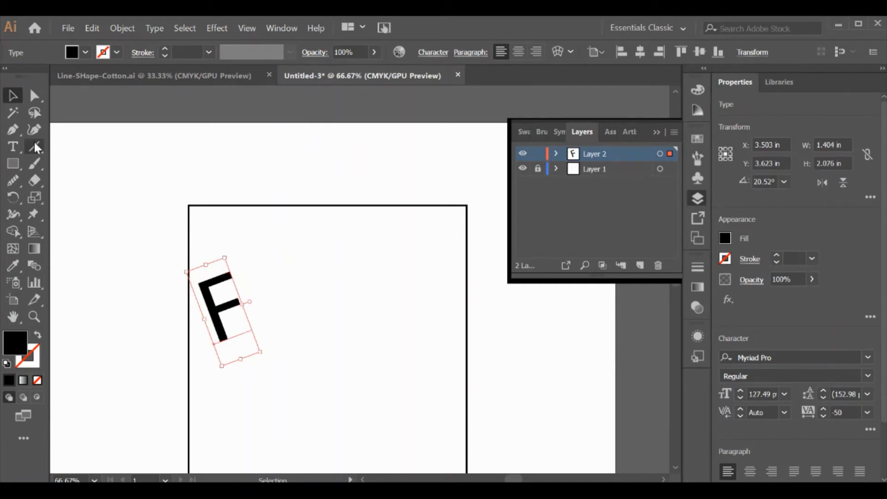
# - Add the letters L, O and A as three separate point text objects to the right of the F
pyautogui.click(13, 147)
pyautogui.click(278, 269)
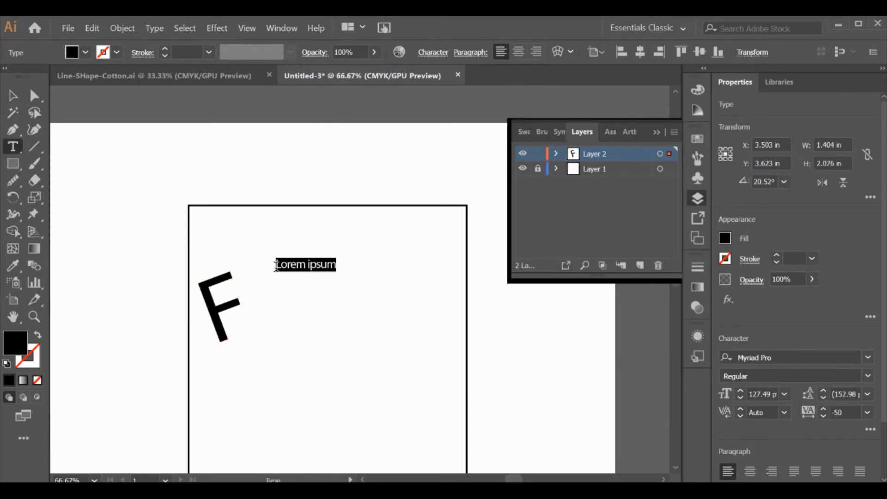
pyautogui.write('L')
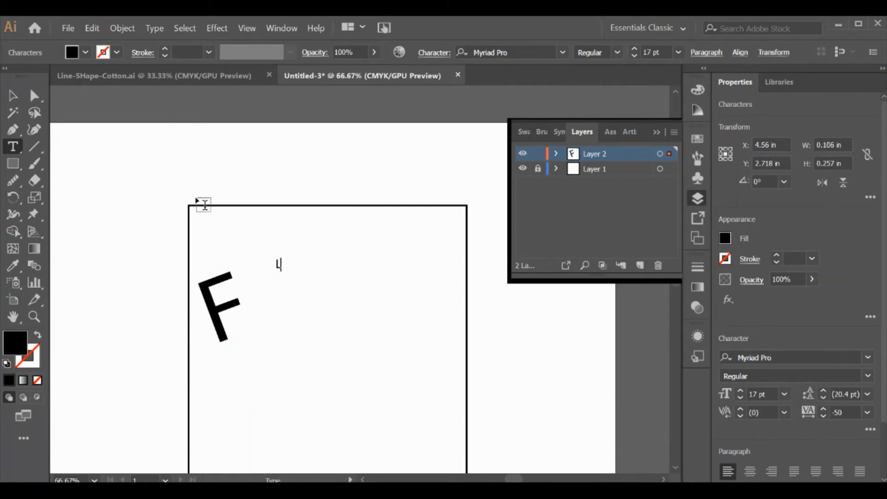
pyautogui.click(11, 151)
pyautogui.click(299, 283)
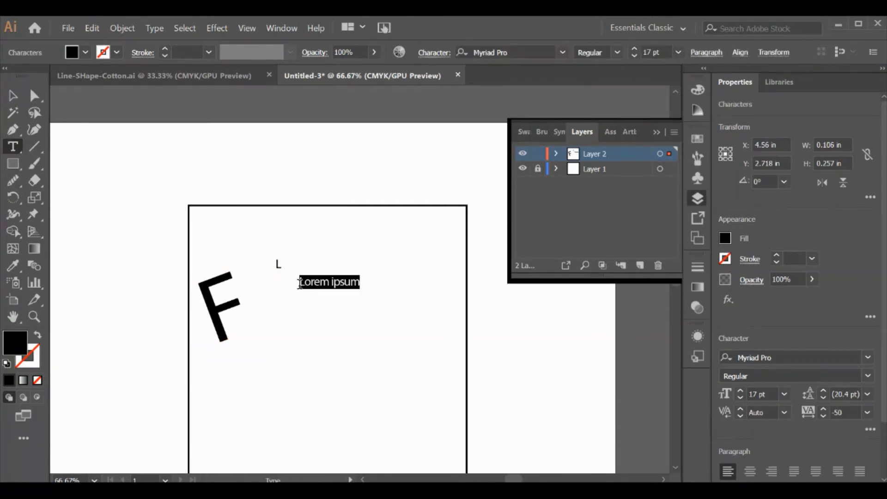
pyautogui.write('O')
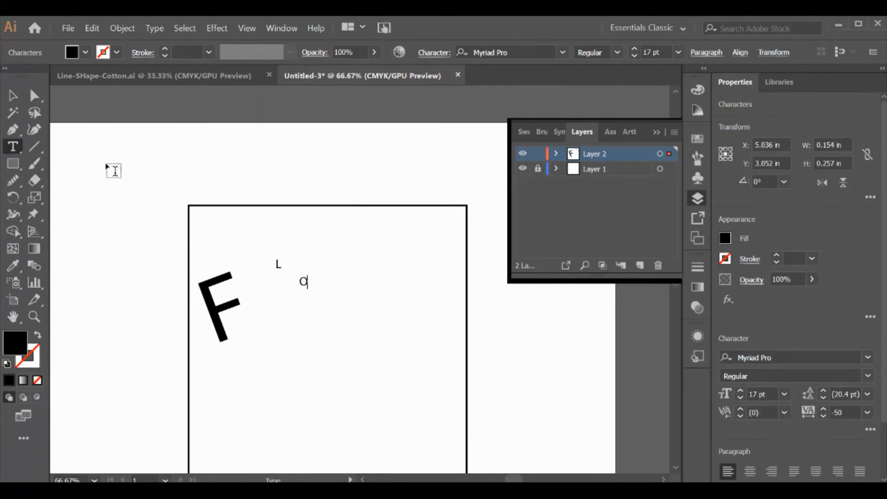
pyautogui.click(13, 146)
pyautogui.click(348, 271)
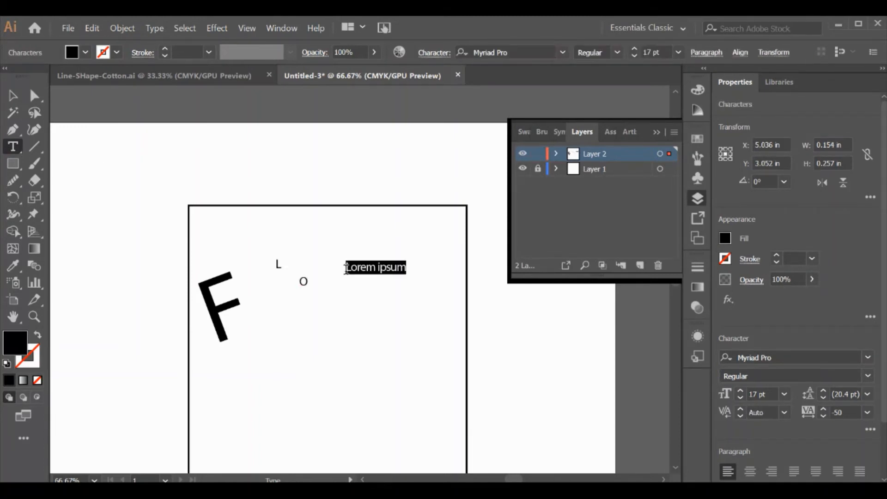
pyautogui.write('A')
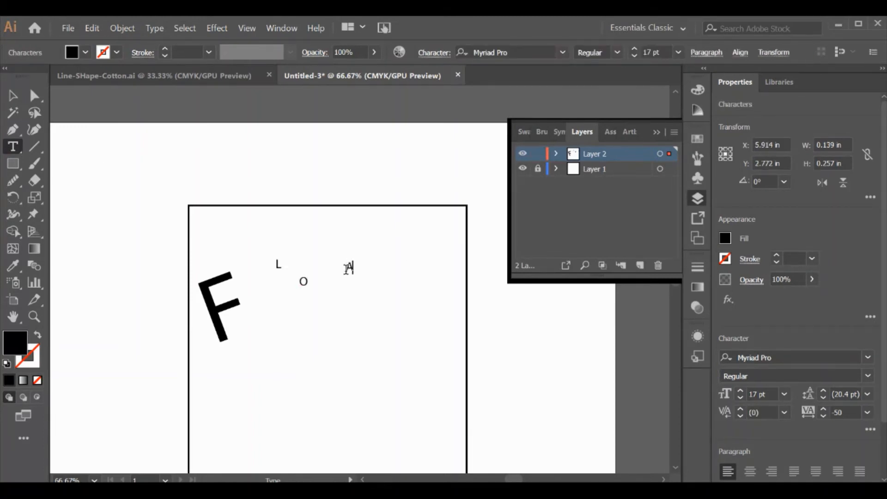
# - Add the letter T as a separate point text object to the right of the A
pyautogui.click(11, 147)
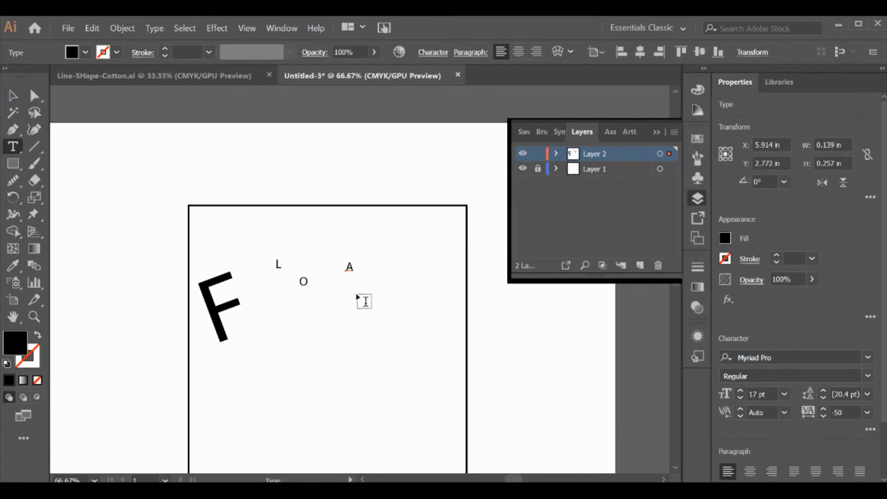
pyautogui.hotkey('shift', 't')
pyautogui.click(14, 149)
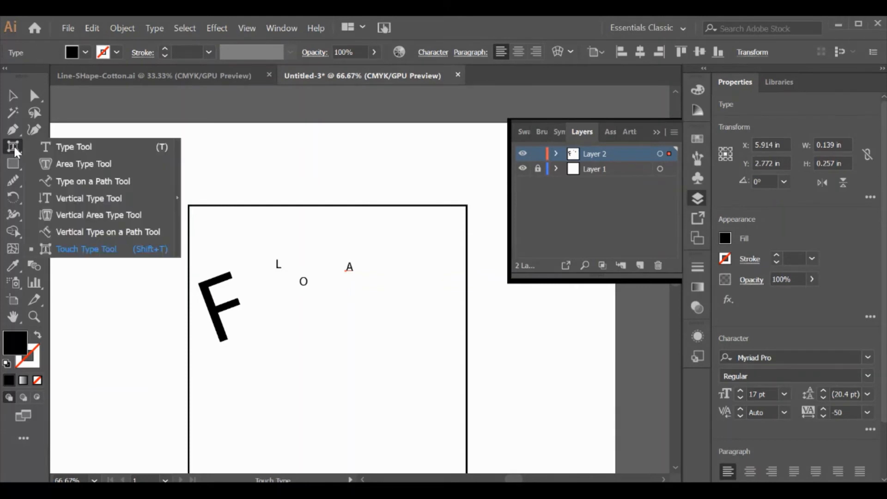
pyautogui.click(49, 150)
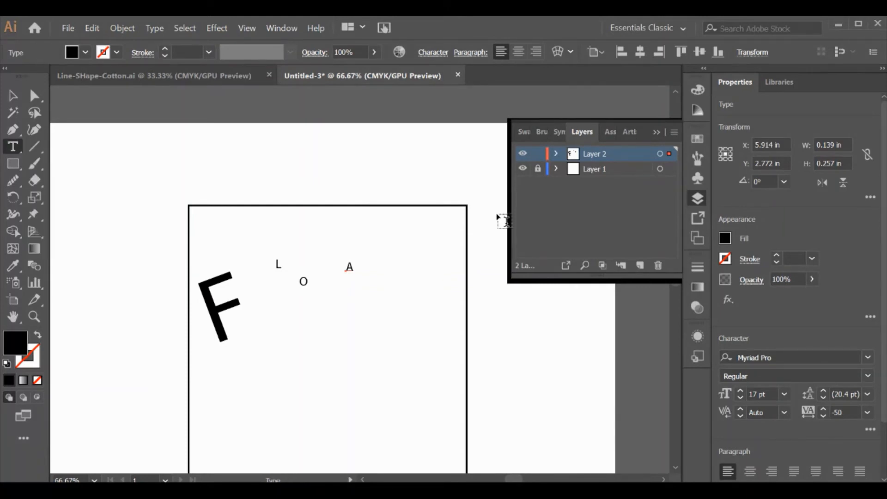
pyautogui.click(385, 264)
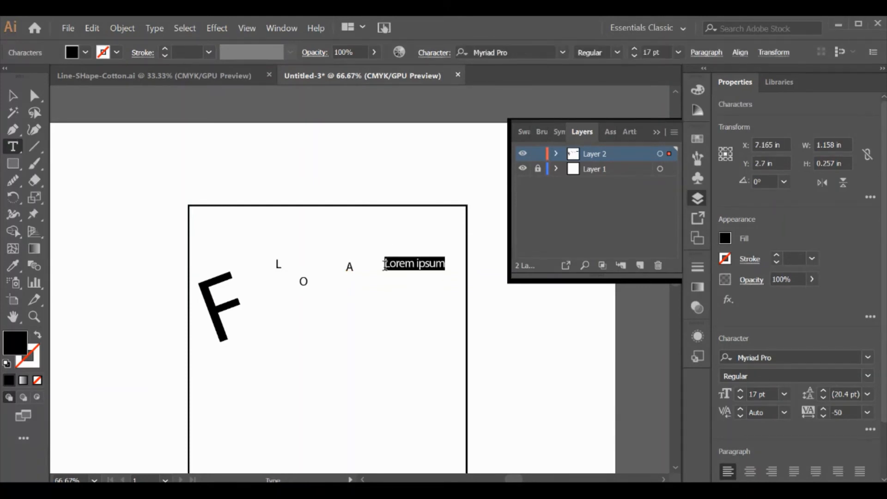
pyautogui.press('BackSpace')
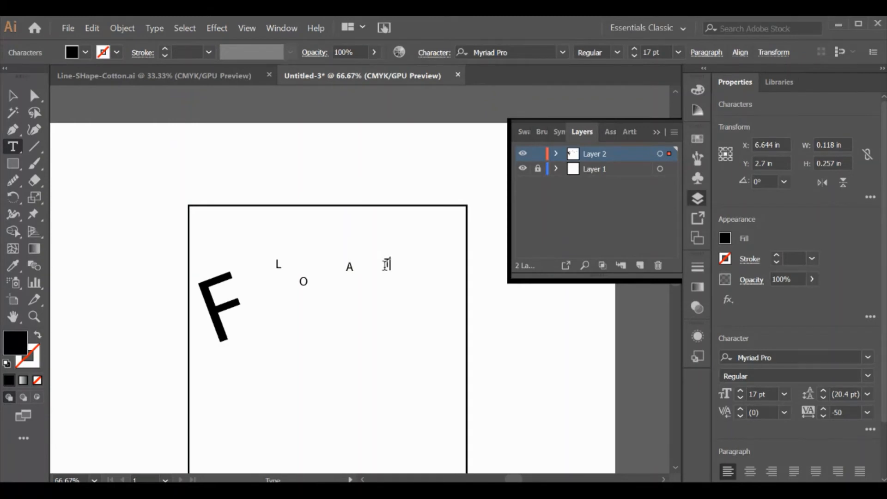
pyautogui.write('T')
# - Give the rotated F a white fill and a black stroke
pyautogui.click(14, 98)
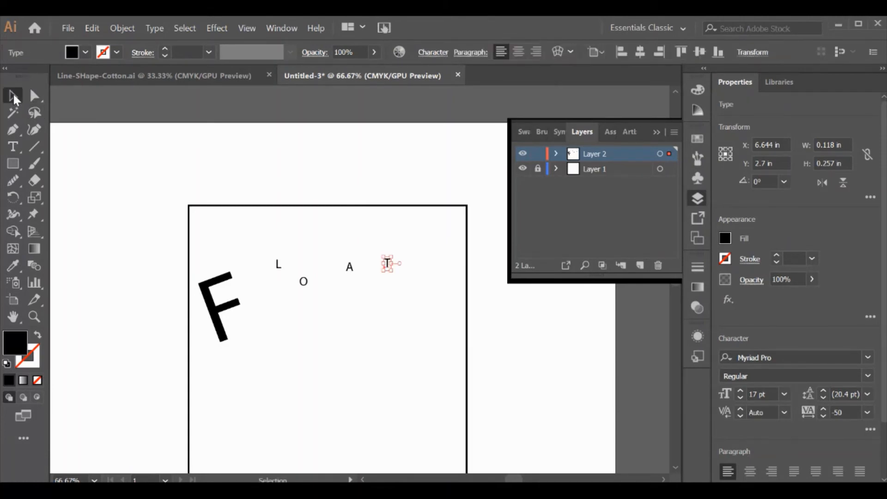
pyautogui.click(213, 287)
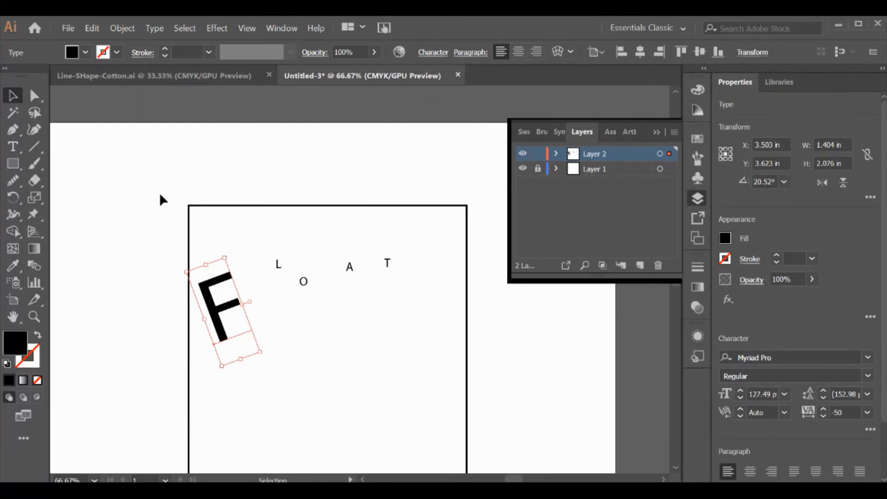
pyautogui.click(85, 53)
pyautogui.click(85, 53)
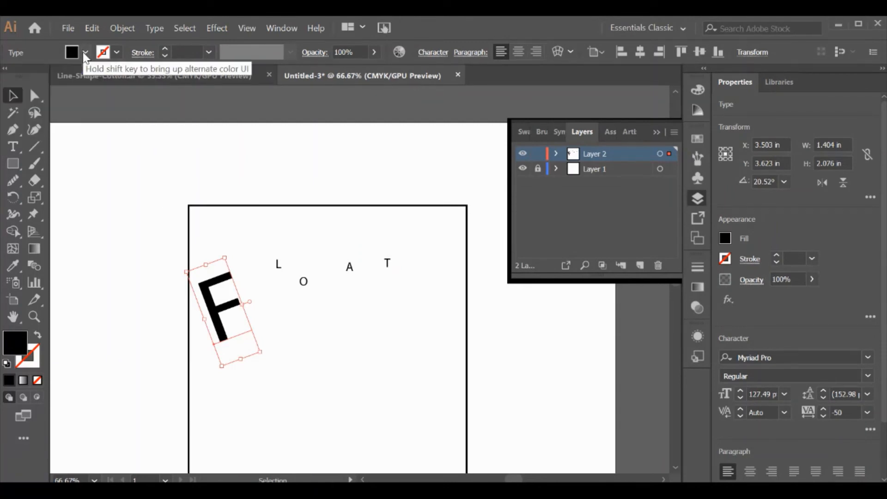
pyautogui.click(85, 54)
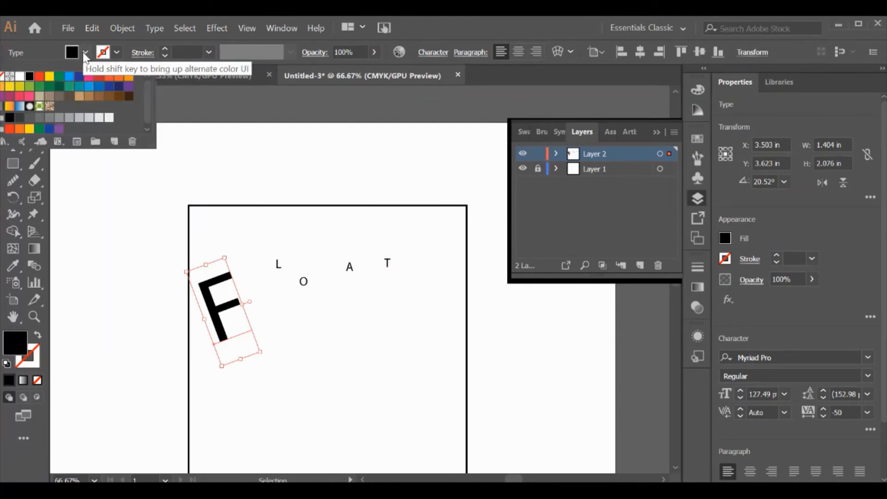
pyautogui.click(22, 75)
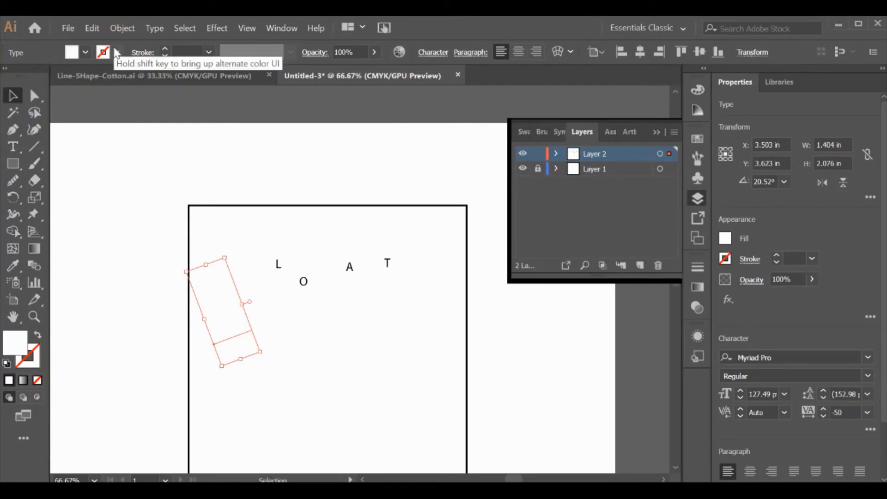
pyautogui.click(116, 52)
pyautogui.click(29, 76)
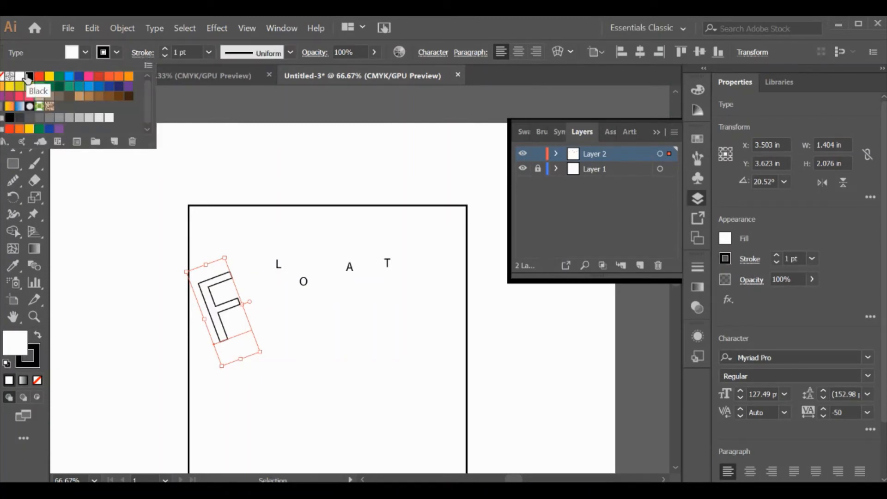
# - Fill the F with black, set its stroke weight to 3 pt and deselect it
pyautogui.click(85, 53)
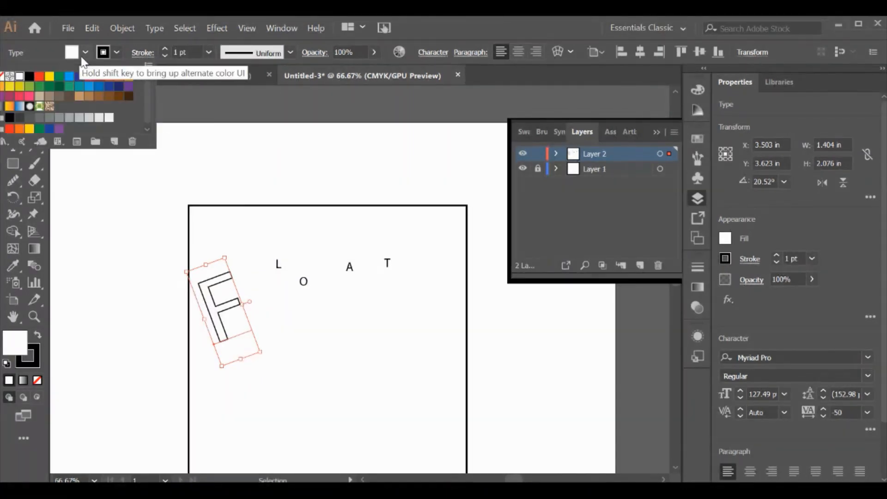
pyautogui.click(29, 75)
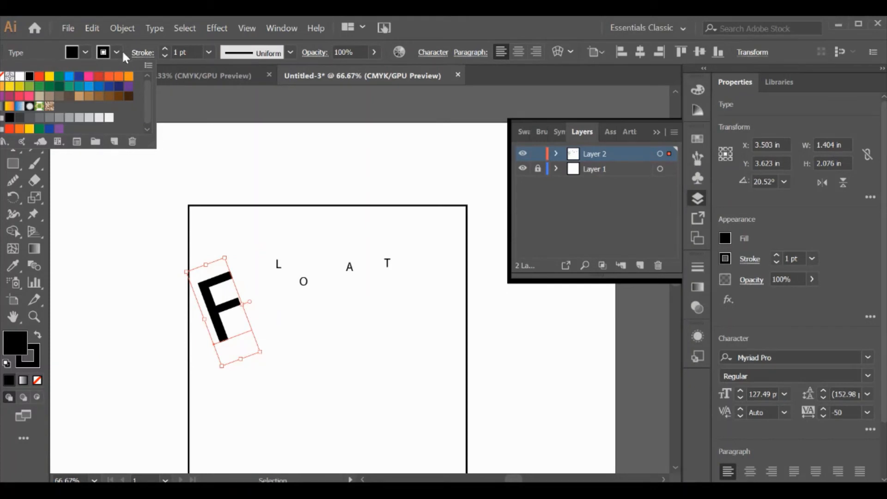
pyautogui.click(164, 48)
pyautogui.click(164, 48)
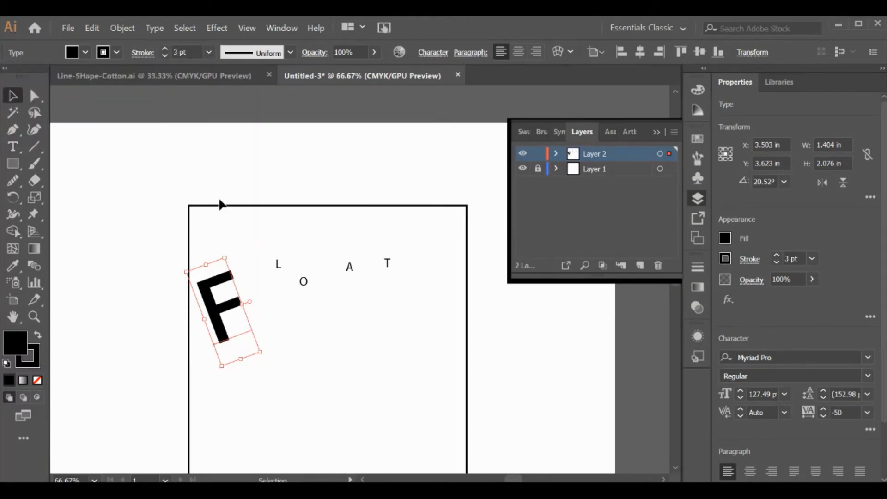
pyautogui.click(279, 274)
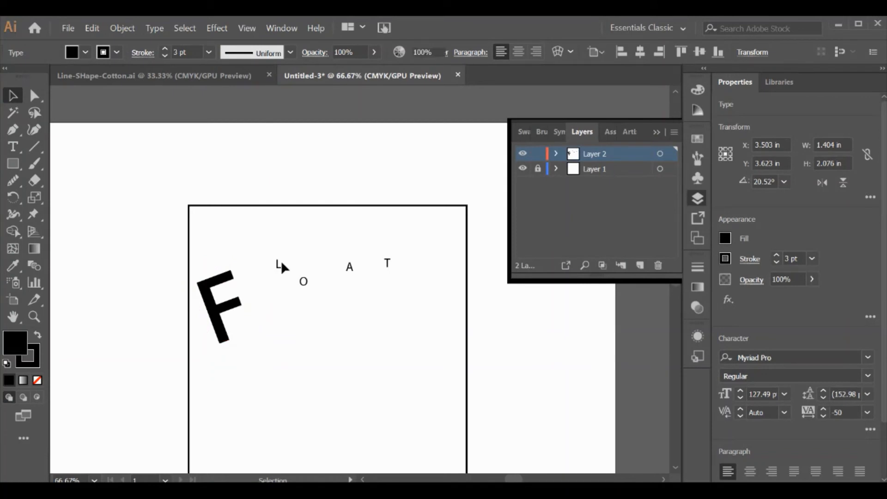
# - Enlarge the L to about 53 pt and tilt it slightly counterclockwise
pyautogui.click(282, 268)
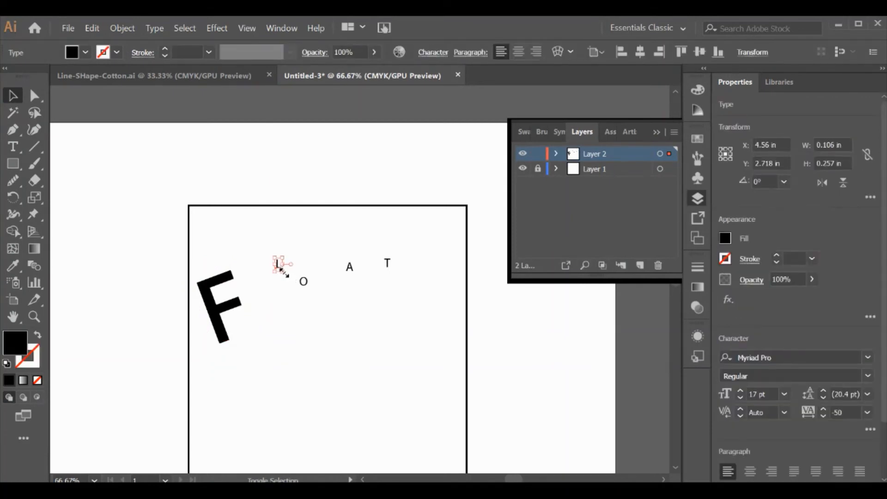
pyautogui.moveTo(283, 271); pyautogui.dragTo(295, 300)
pyautogui.click(268, 249)
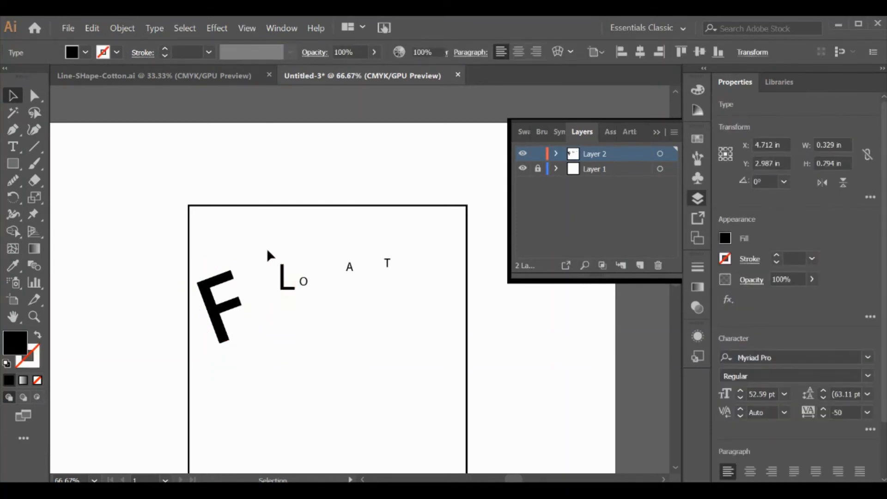
pyautogui.click(281, 266)
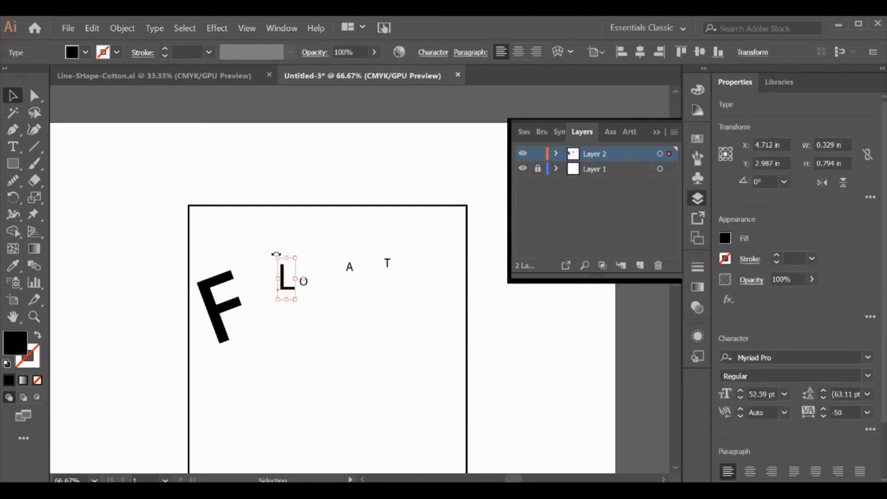
pyautogui.moveTo(276, 254); pyautogui.dragTo(273, 254)
# - Enlarge the O to about 95 pt and move it up against the L so the two letters overlap
pyautogui.click(302, 282)
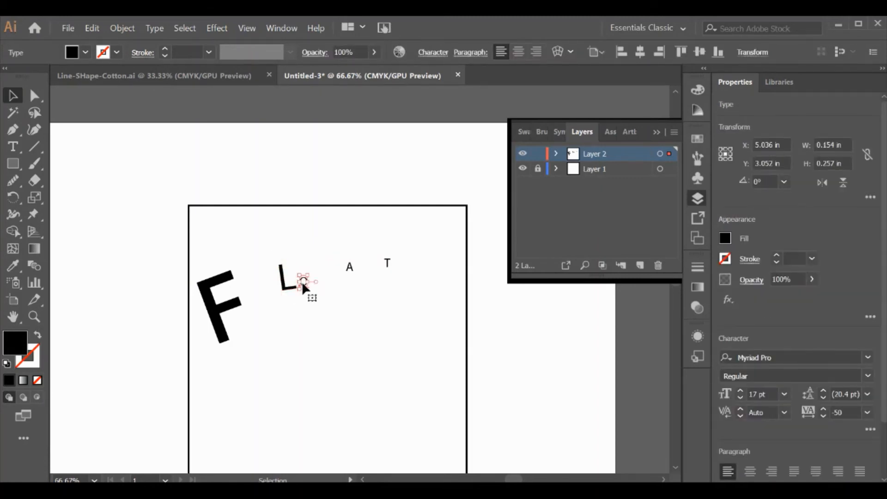
pyautogui.moveTo(306, 287); pyautogui.dragTo(398, 348)
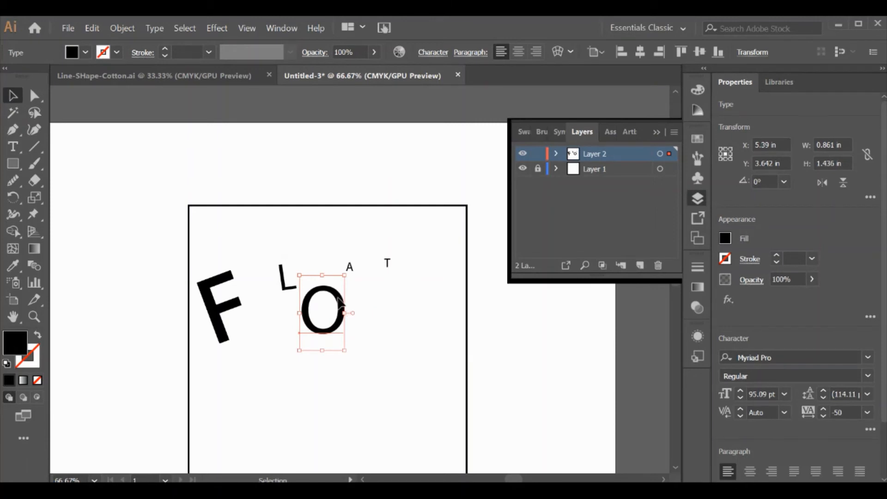
pyautogui.moveTo(342, 303); pyautogui.dragTo(324, 281)
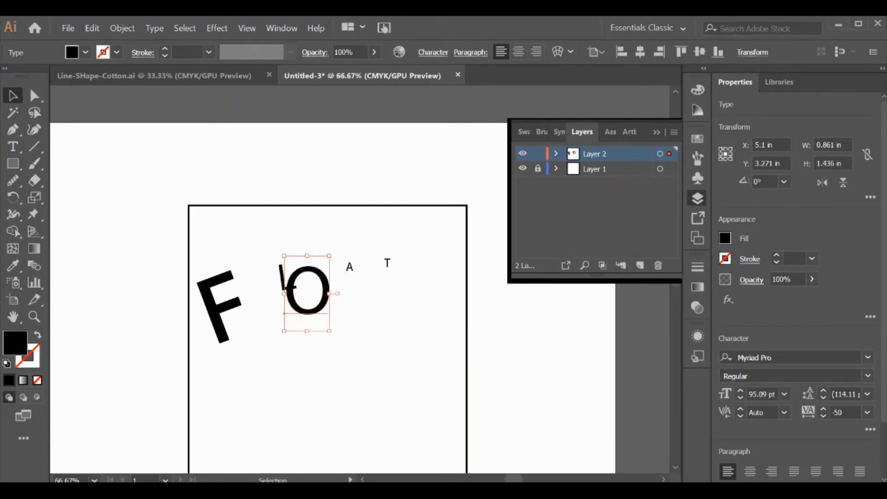
# - Give the O a white stroke
pyautogui.click(116, 52)
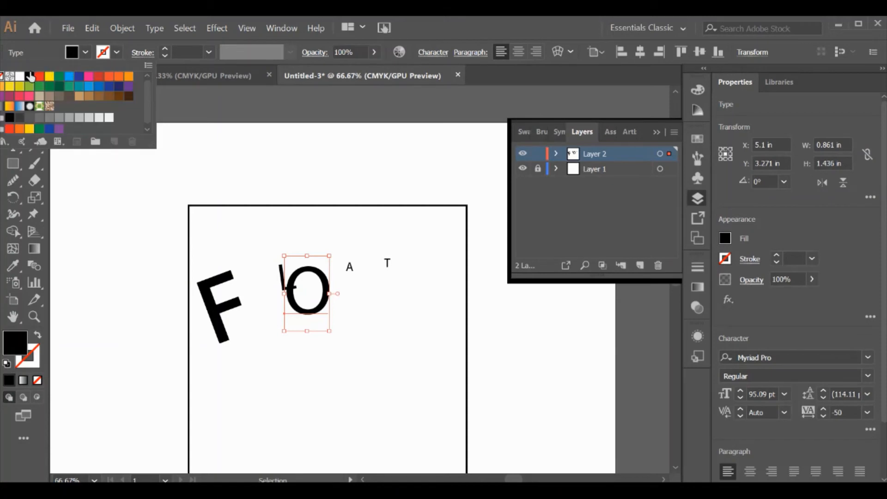
pyautogui.click(29, 76)
pyautogui.click(19, 76)
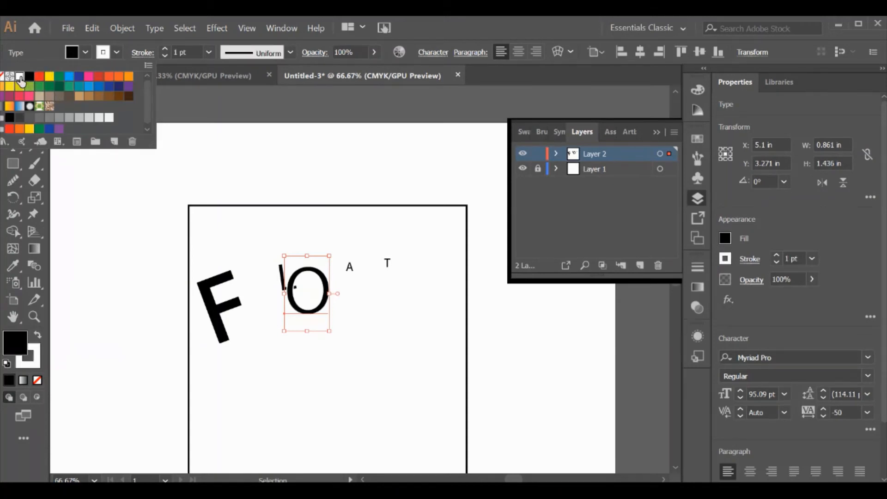
pyautogui.click(307, 360)
pyautogui.rightClick(307, 360)
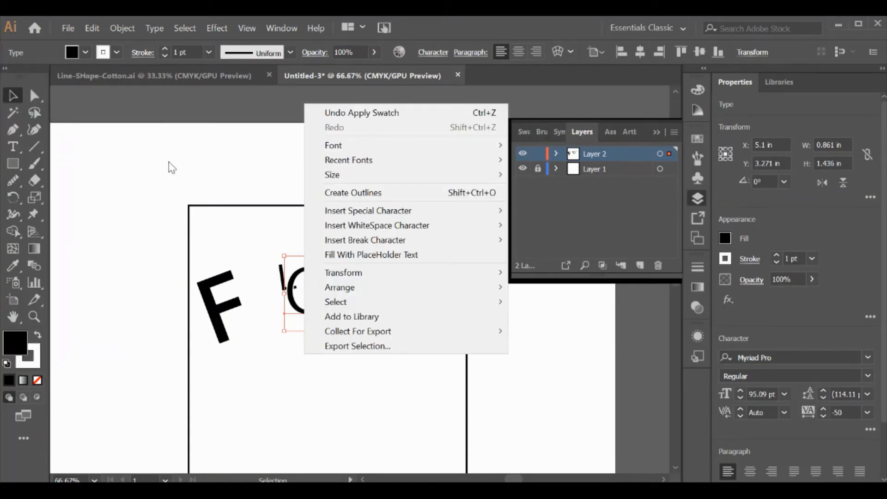
pyautogui.click(209, 206)
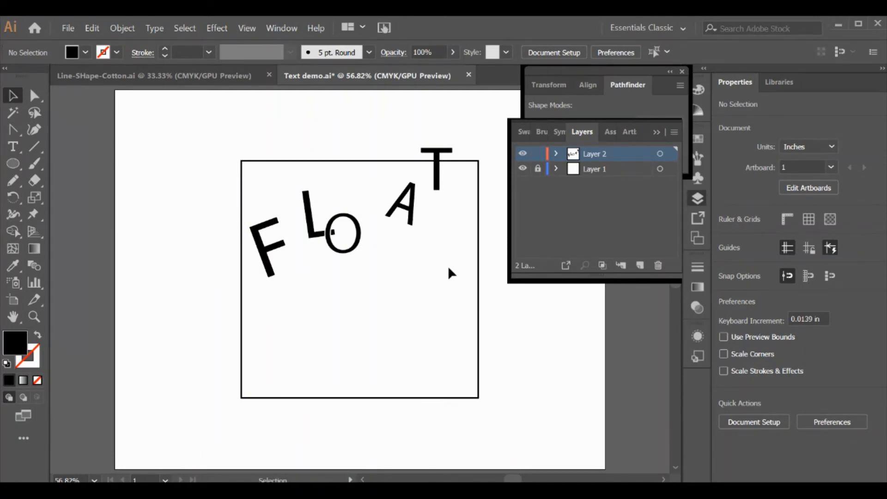
pyautogui.click(392, 202)
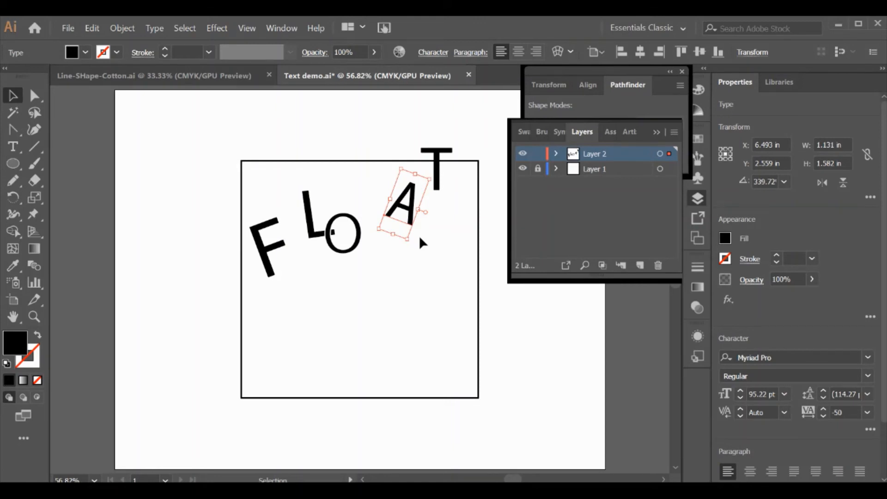
pyautogui.click(201, 135)
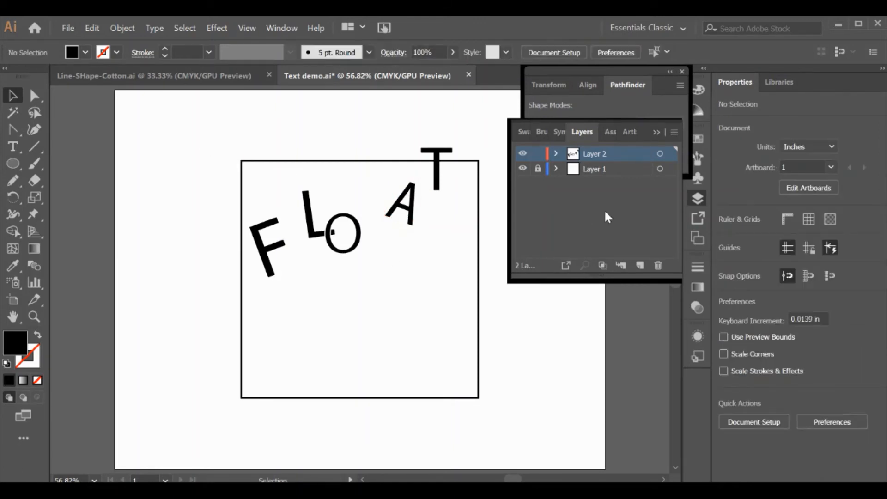
pyautogui.click(557, 154)
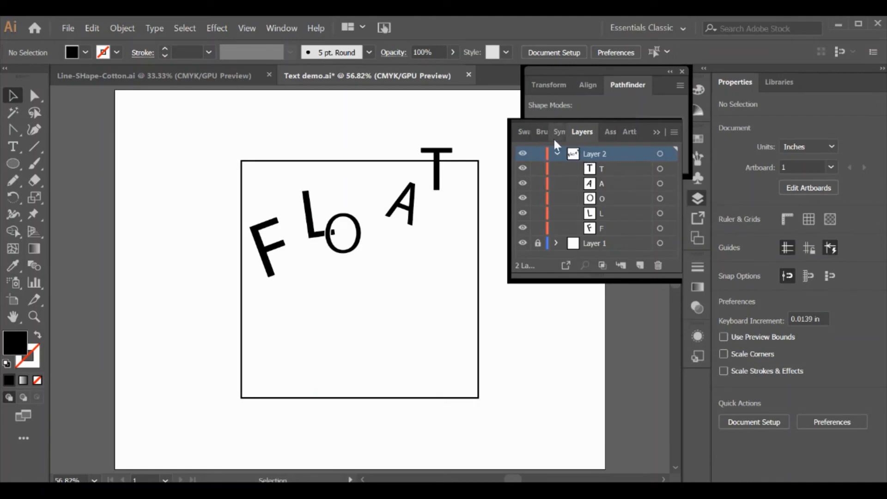
pyautogui.click(557, 154)
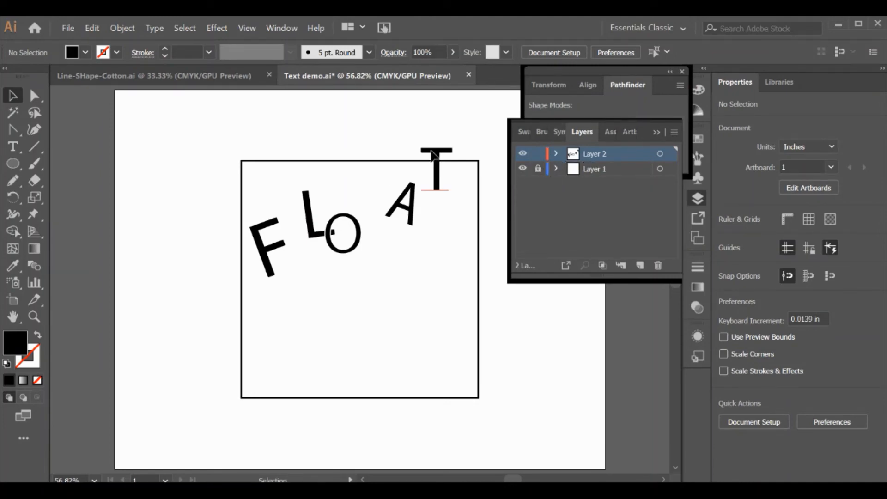
# - Unlock Layer 1 and fill its square with black
pyautogui.click(537, 169)
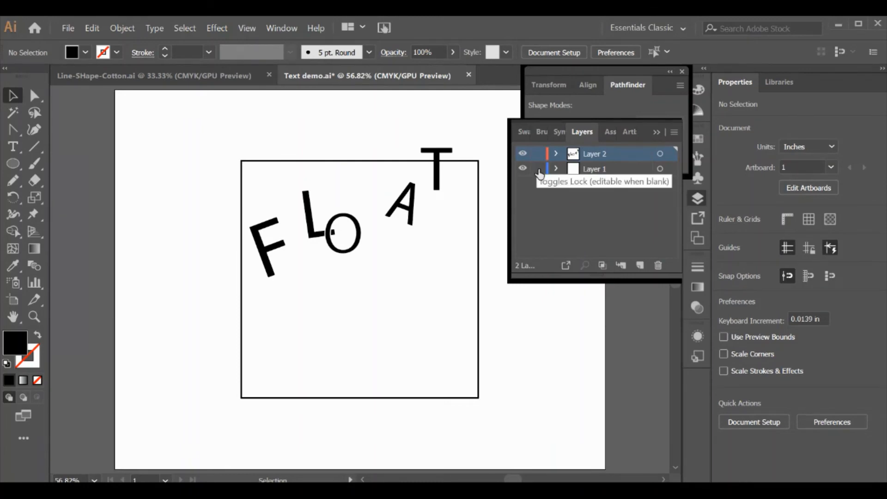
pyautogui.click(555, 168)
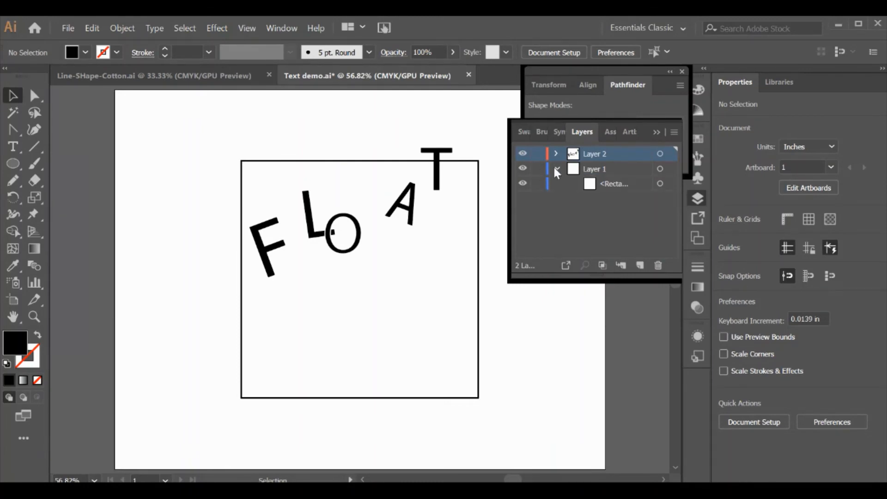
pyautogui.click(555, 169)
pyautogui.click(376, 161)
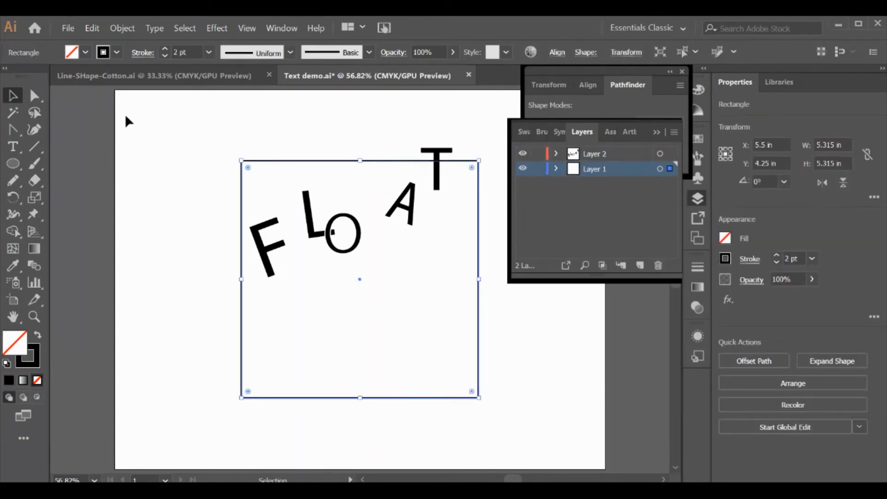
pyautogui.click(85, 53)
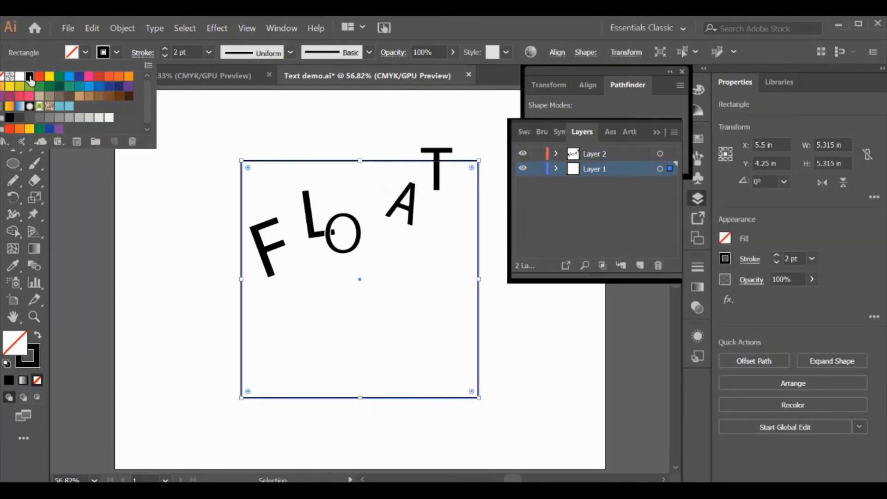
pyautogui.click(29, 75)
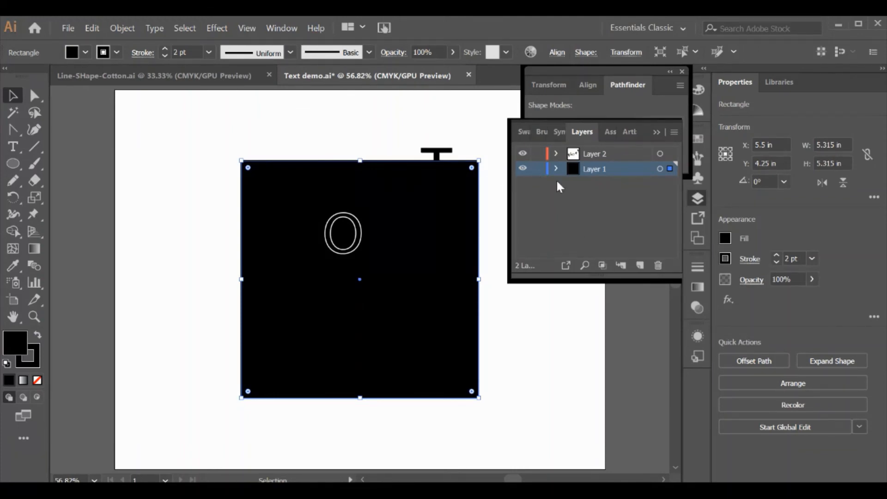
# - Lock Layer 1 again and fill all the FLOAT letters on Layer 2 with white
pyautogui.click(538, 169)
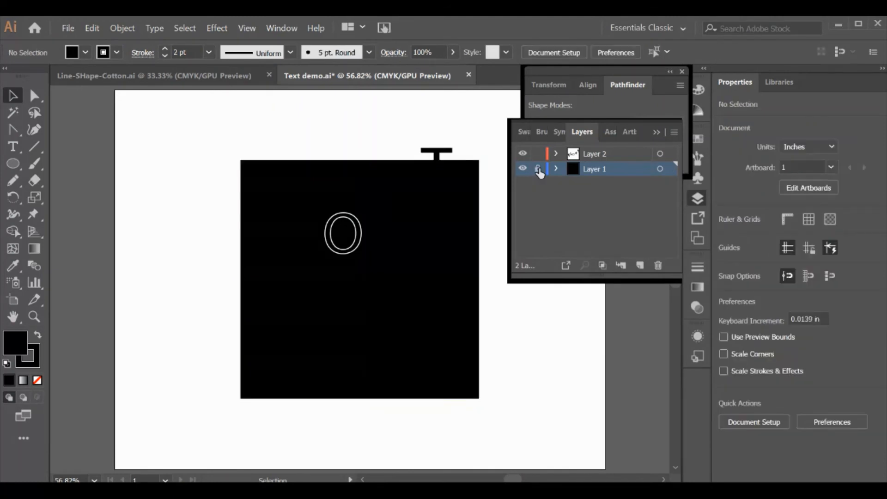
pyautogui.click(608, 155)
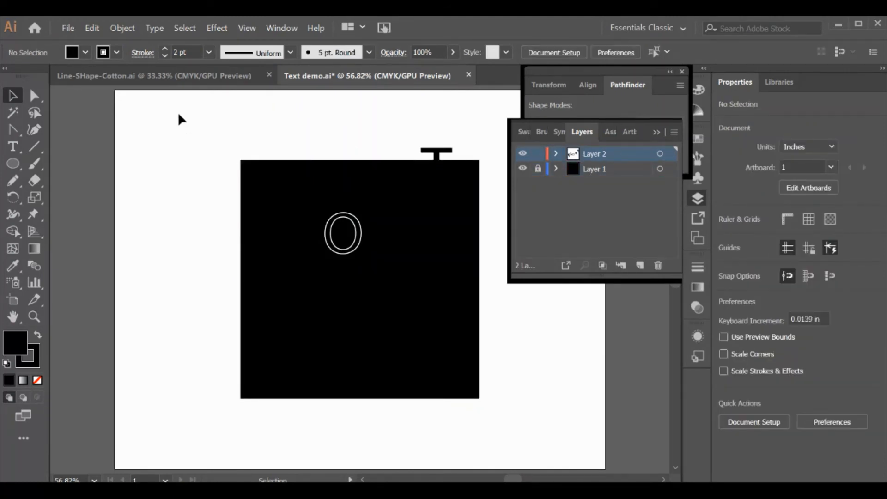
pyautogui.moveTo(179, 116); pyautogui.dragTo(503, 369)
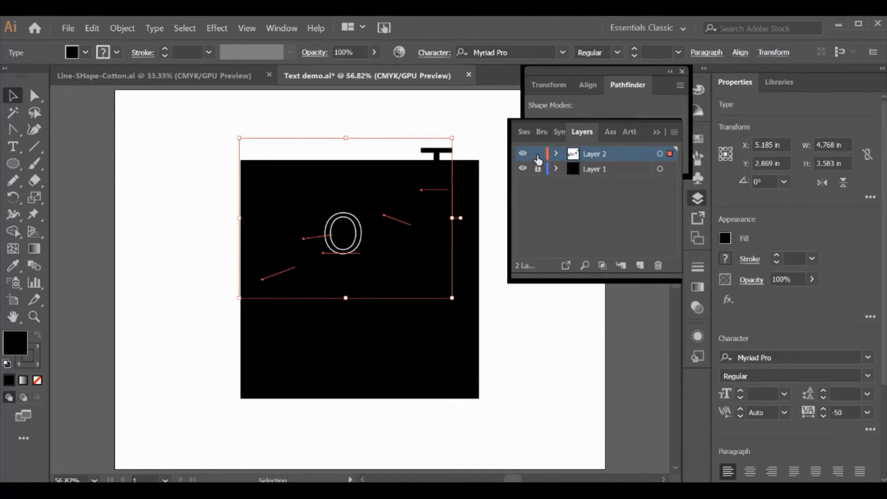
pyautogui.click(87, 54)
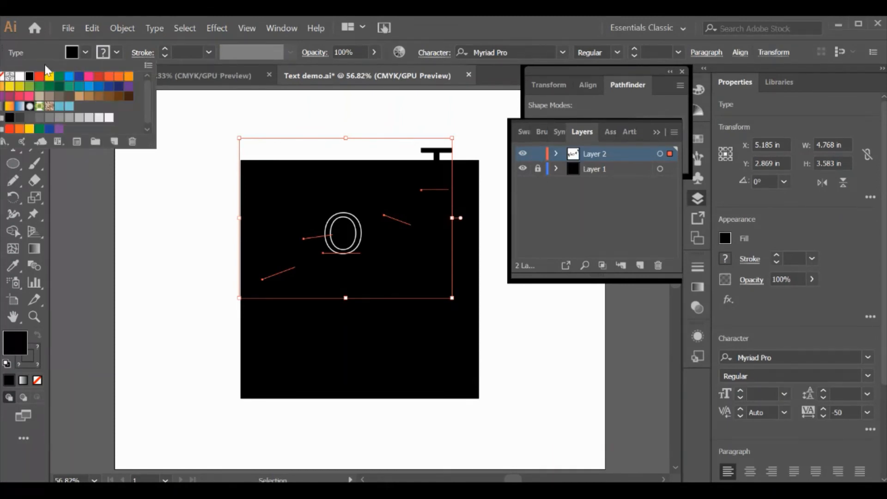
pyautogui.click(20, 75)
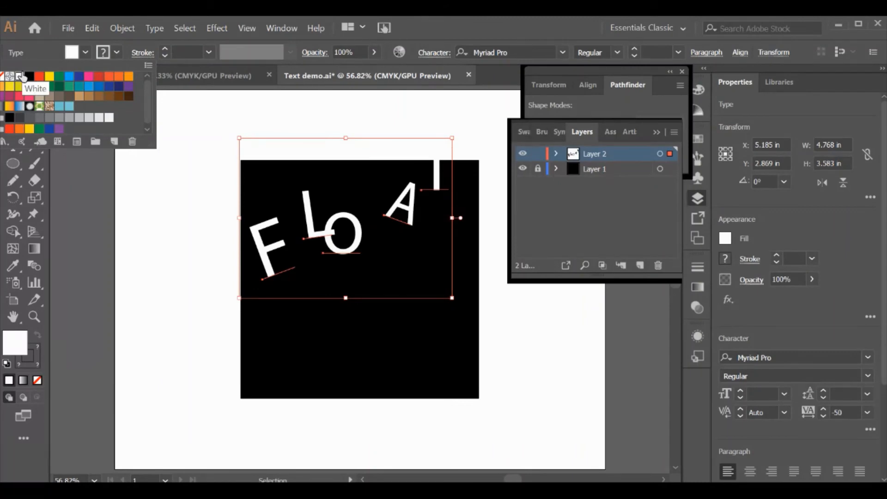
pyautogui.click(314, 220)
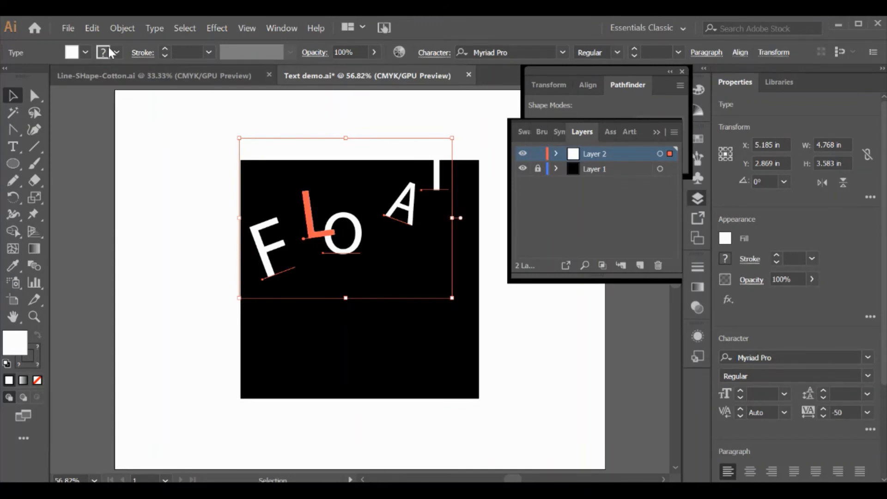
pyautogui.click(160, 184)
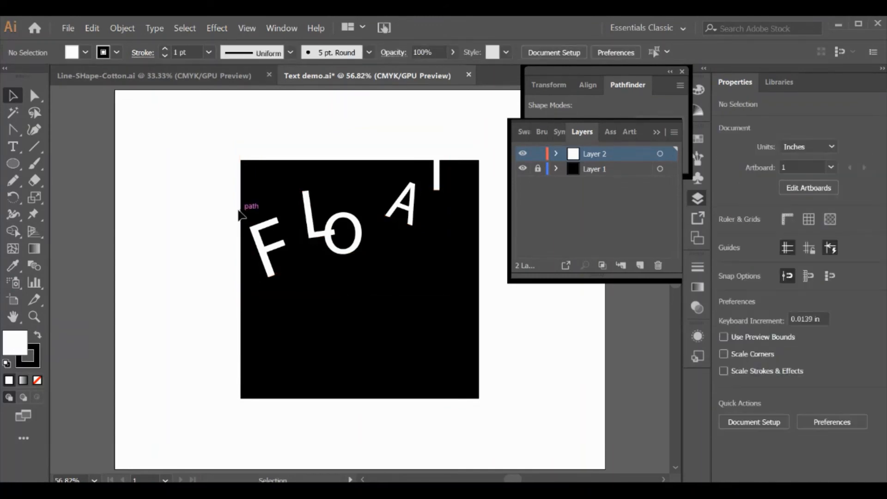
# - Give the L a black stroke and deselect it
pyautogui.click(310, 220)
pyautogui.click(117, 51)
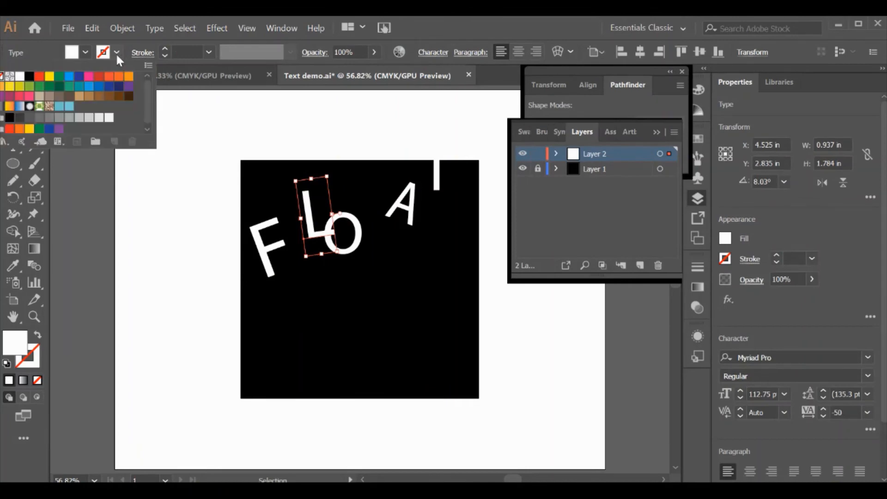
pyautogui.click(29, 77)
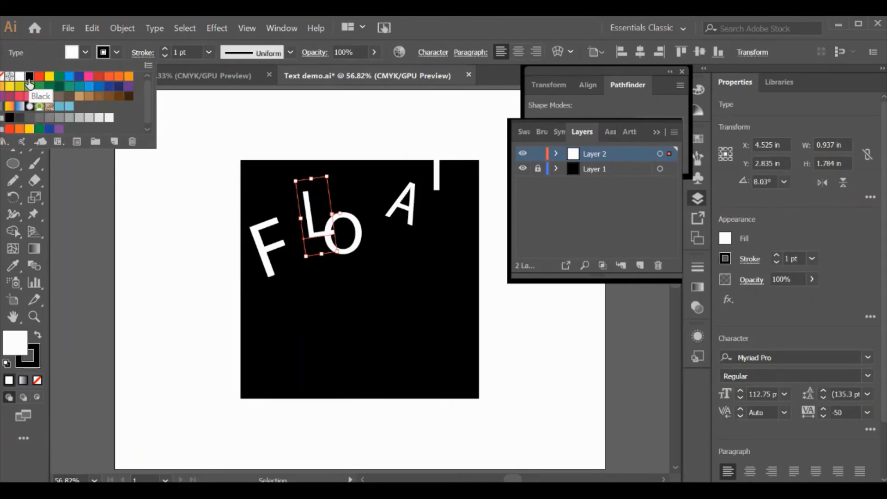
pyautogui.click(199, 144)
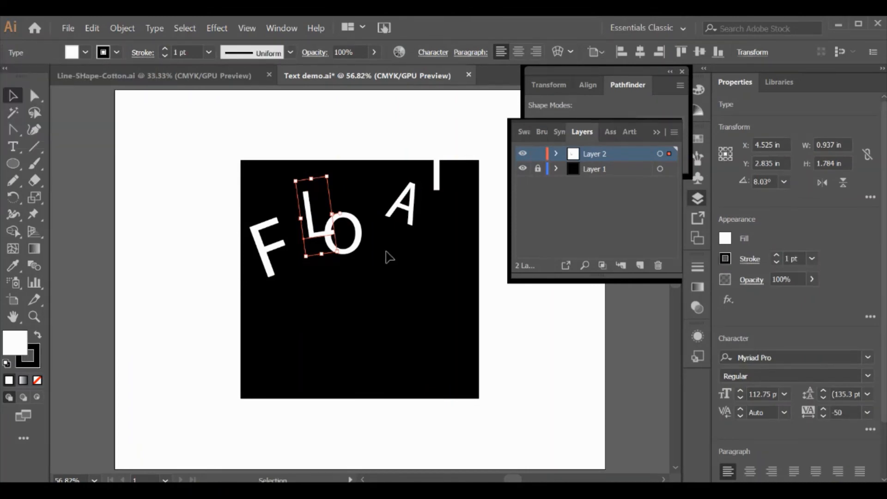
pyautogui.click(203, 195)
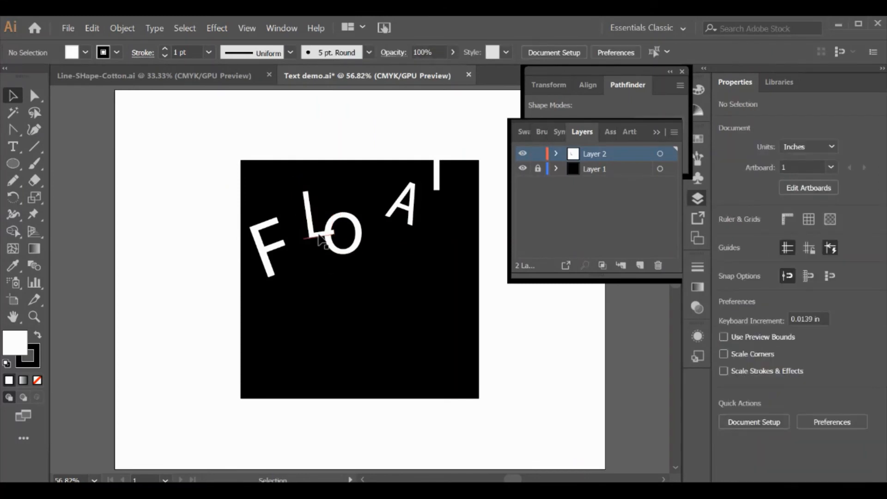
# - Bring the L to the front so it overlaps the O, check it deselected, and select it again
pyautogui.click(308, 203)
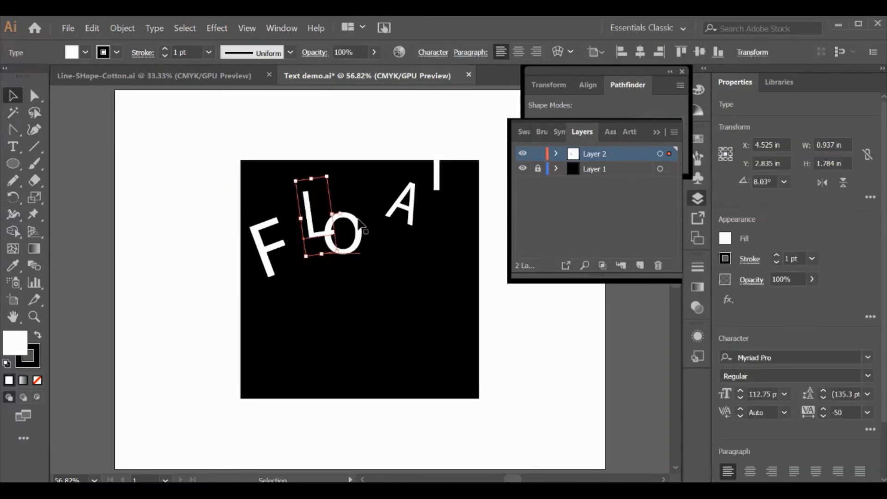
pyautogui.rightClick(308, 204)
pyautogui.moveTo(379, 384)
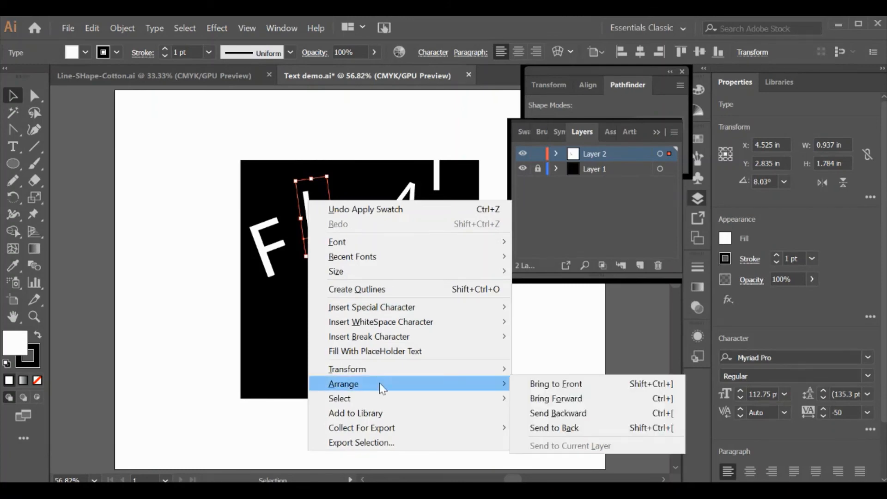
pyautogui.click(539, 388)
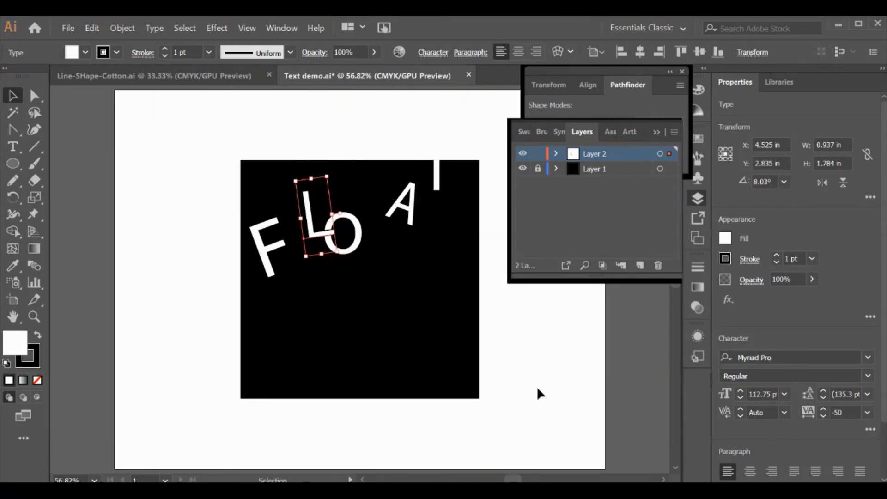
pyautogui.click(204, 245)
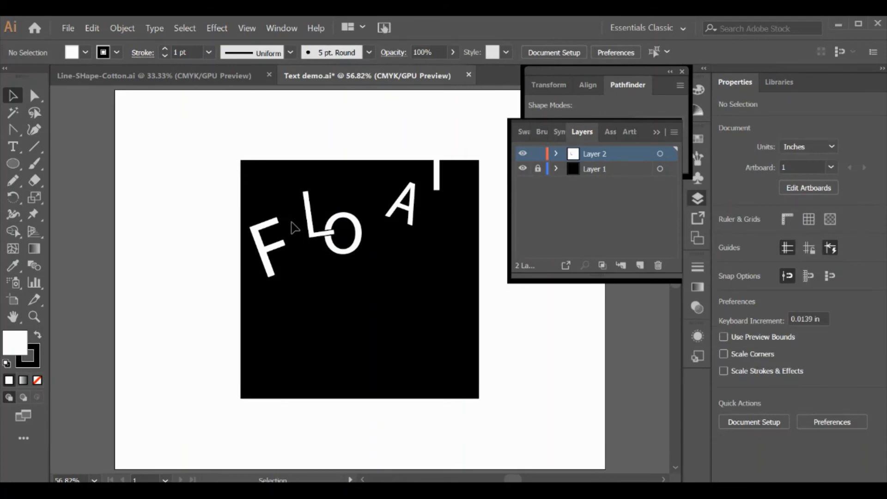
pyautogui.click(312, 227)
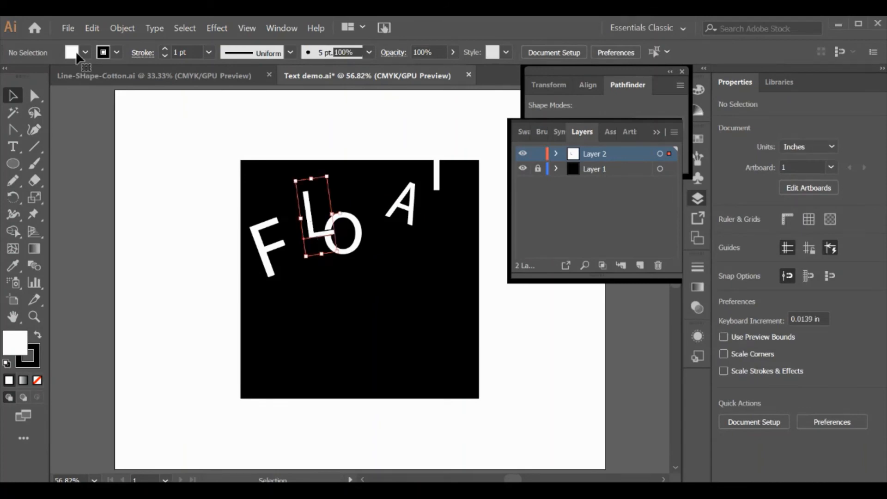
# - Set the L's stroke weight to 3 pt, then deselect and reselect the letter
pyautogui.click(164, 48)
pyautogui.click(164, 48)
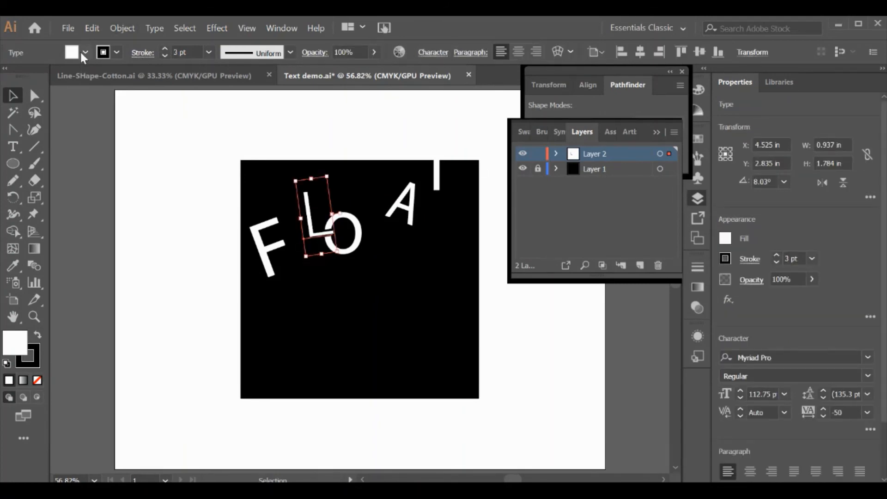
pyautogui.click(101, 197)
pyautogui.click(312, 240)
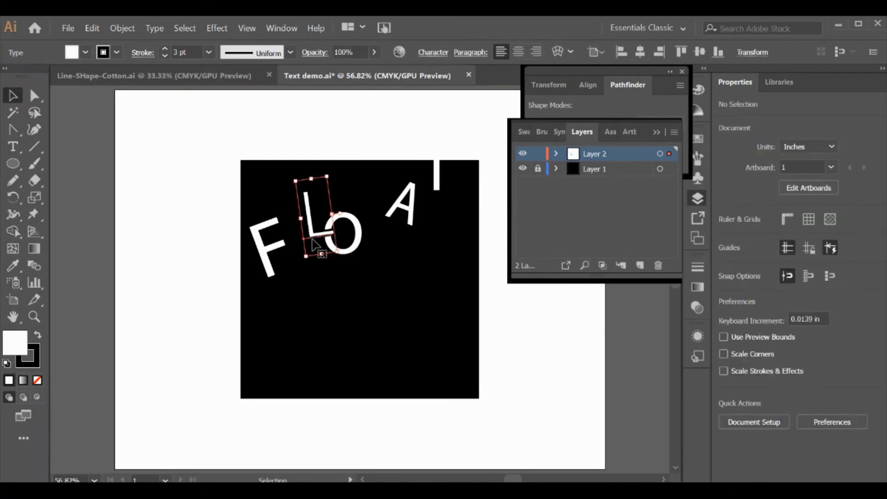
# - Enlarge and widen the L so its foot reaches further across the O, nudge it slightly upward and deselect it
pyautogui.moveTo(306, 255); pyautogui.dragTo(295, 266)
pyautogui.click(201, 240)
pyautogui.click(309, 223)
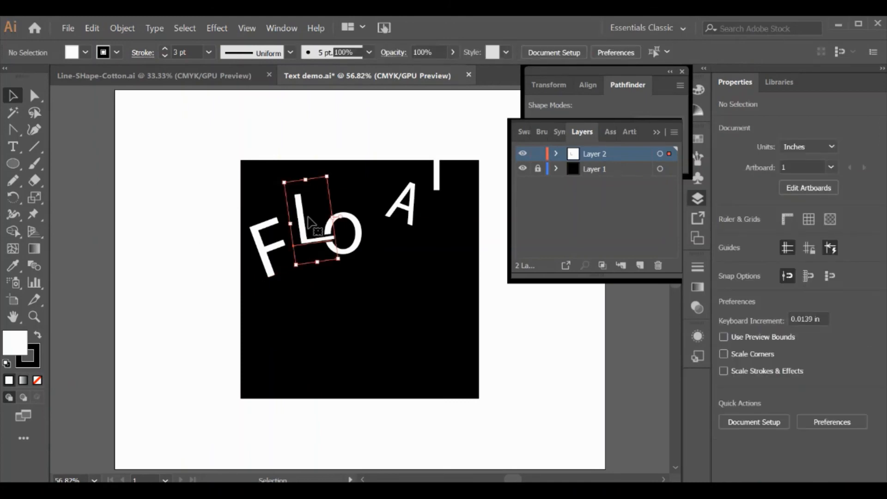
pyautogui.moveTo(317, 262); pyautogui.dragTo(319, 272)
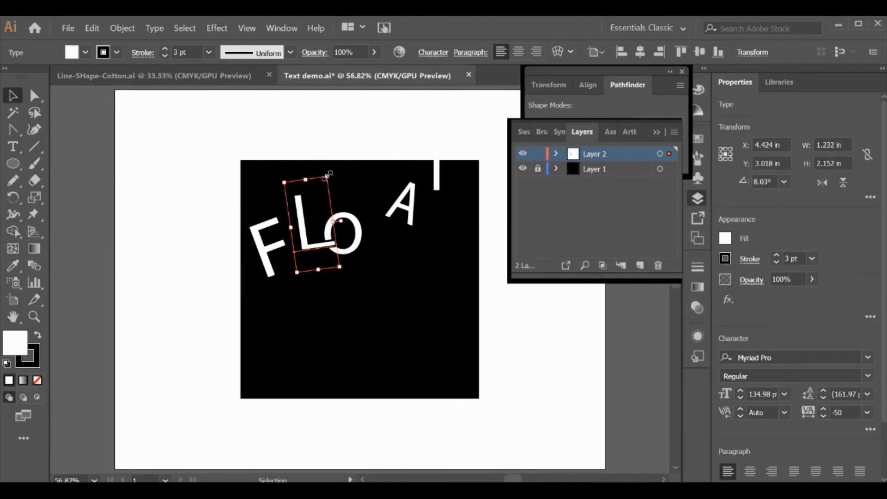
pyautogui.moveTo(329, 174); pyautogui.dragTo(341, 177)
pyautogui.click(196, 234)
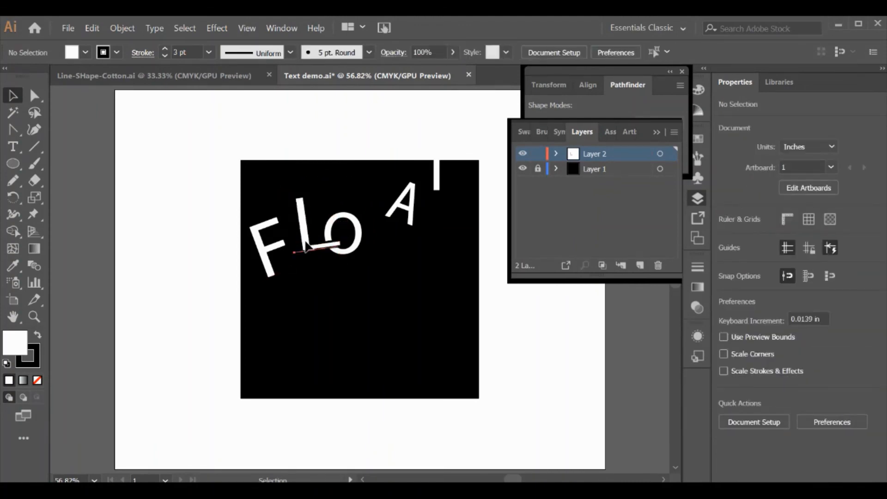
pyautogui.moveTo(304, 241); pyautogui.dragTo(303, 238)
pyautogui.click(195, 166)
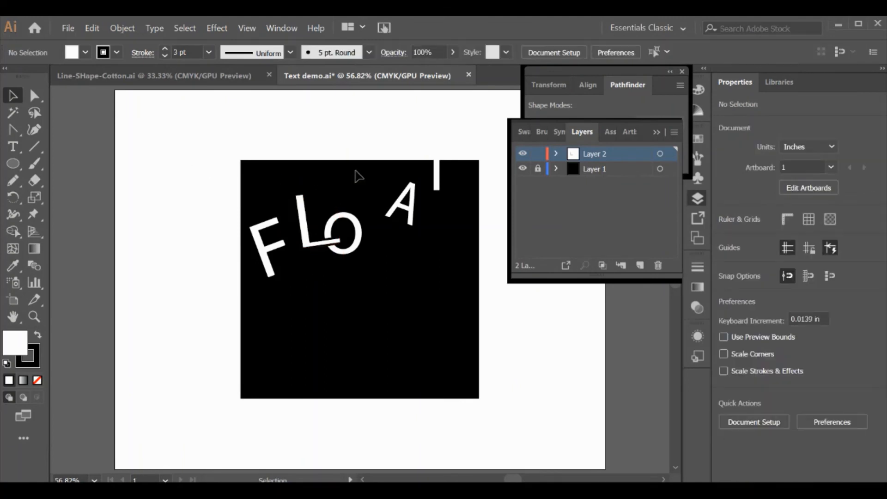
# - Give the T a 1 pt black stroke and deselect it
pyautogui.click(435, 190)
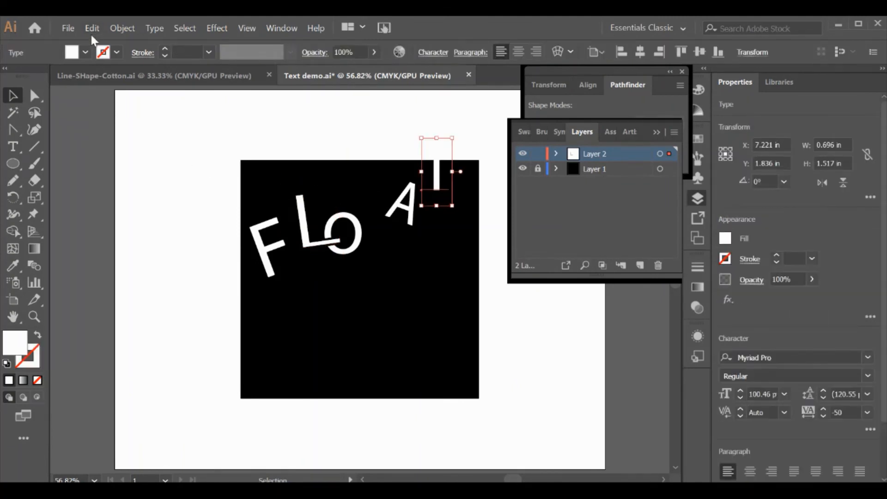
pyautogui.click(116, 52)
pyautogui.click(29, 76)
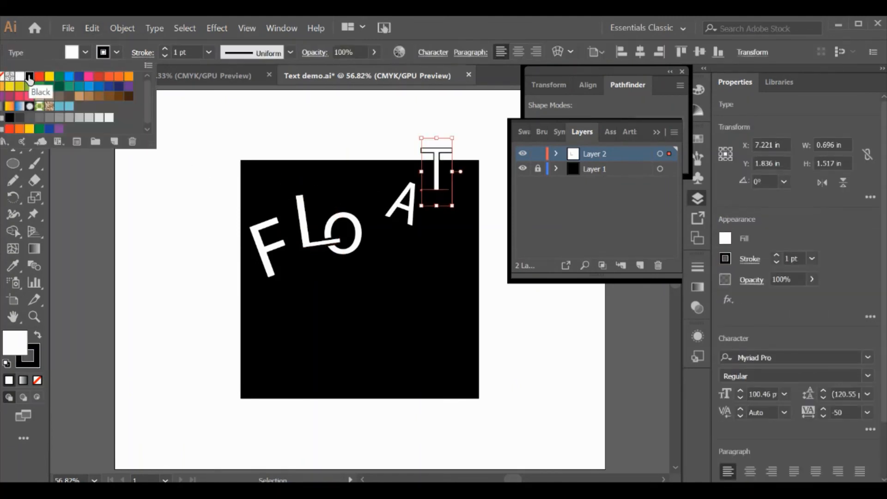
pyautogui.click(225, 91)
pyautogui.click(217, 124)
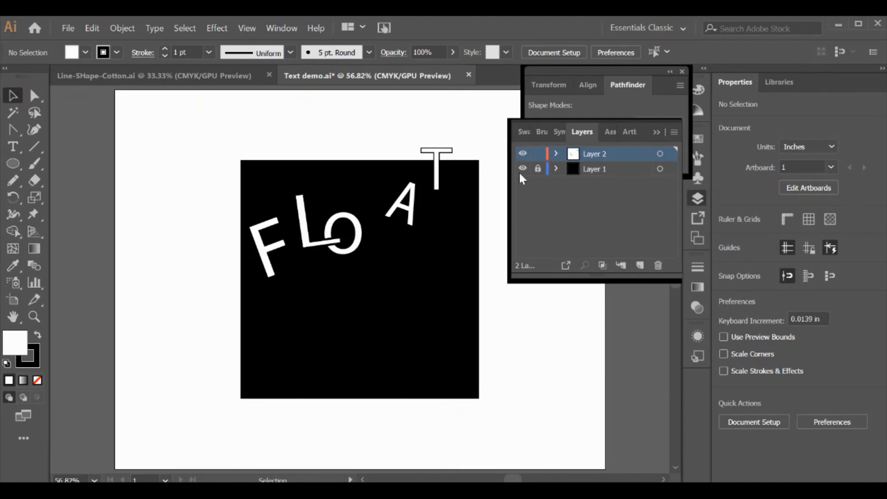
# - Expand Layer 2, lock the L and T letters, and select the F, O and A together
pyautogui.click(557, 152)
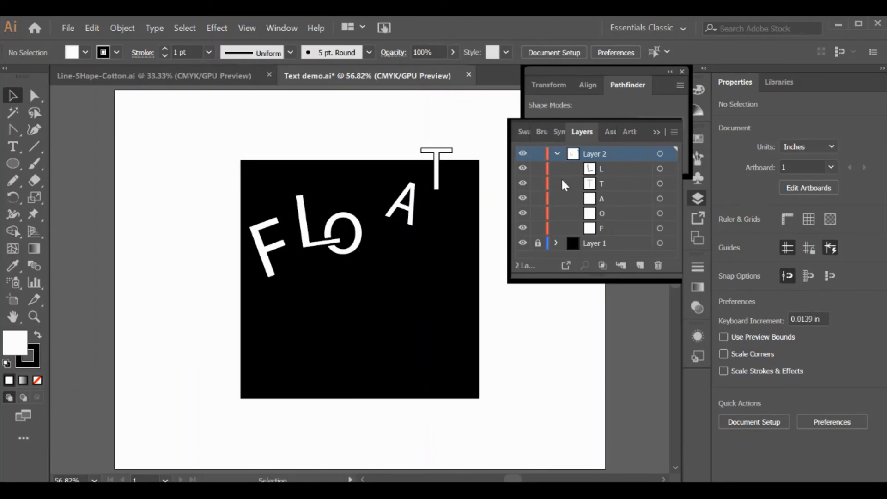
pyautogui.click(538, 169)
pyautogui.click(538, 184)
pyautogui.moveTo(116, 169); pyautogui.dragTo(439, 287)
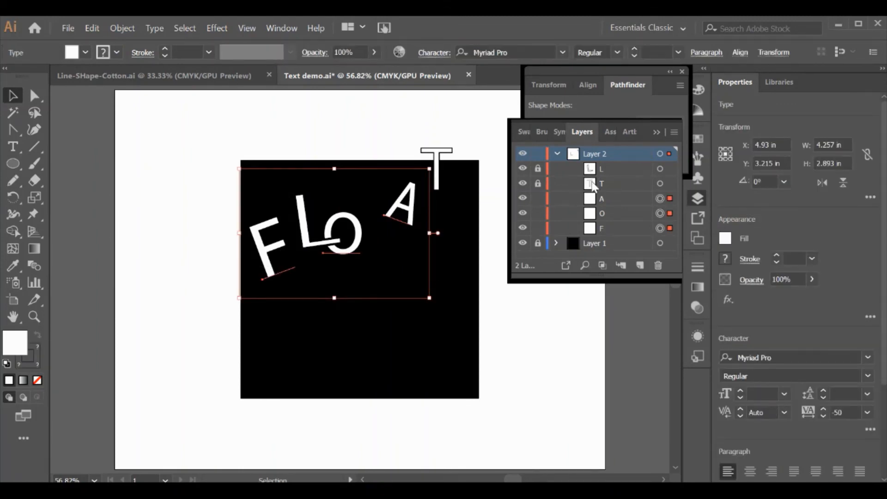
# - Try a mid-grey fill on the F, O and A, undo it and deselect the letters
pyautogui.click(86, 52)
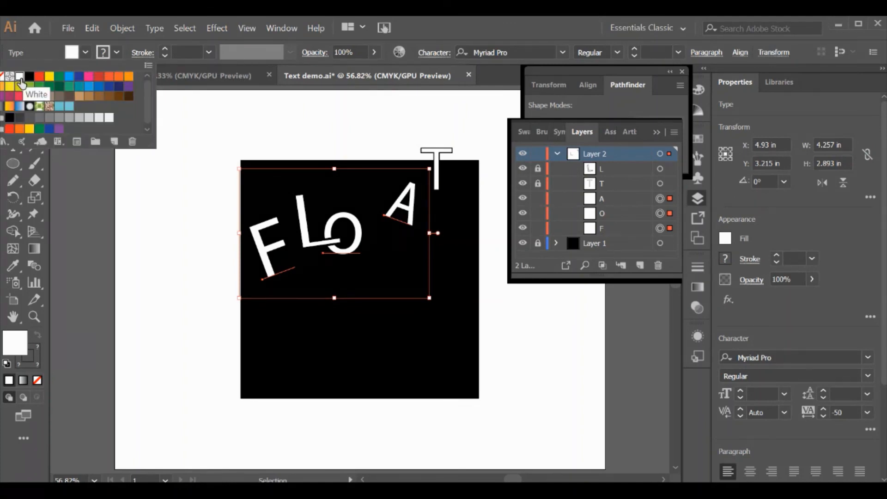
pyautogui.click(49, 118)
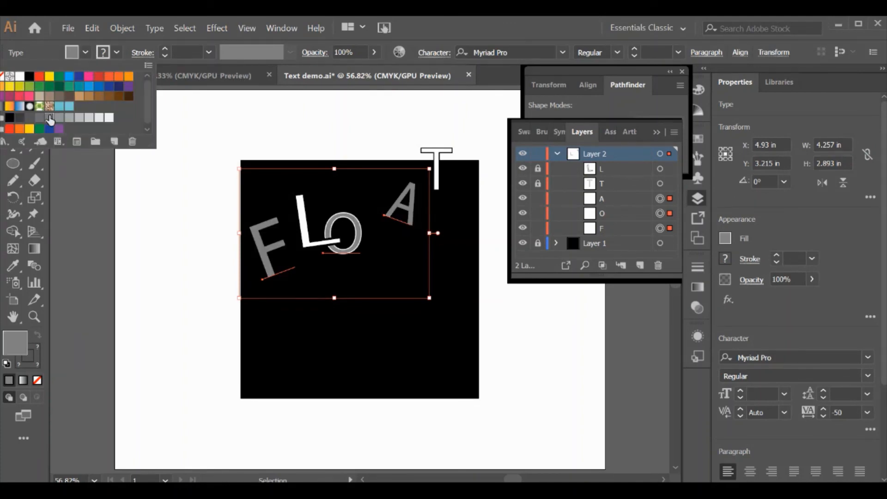
pyautogui.click(221, 119)
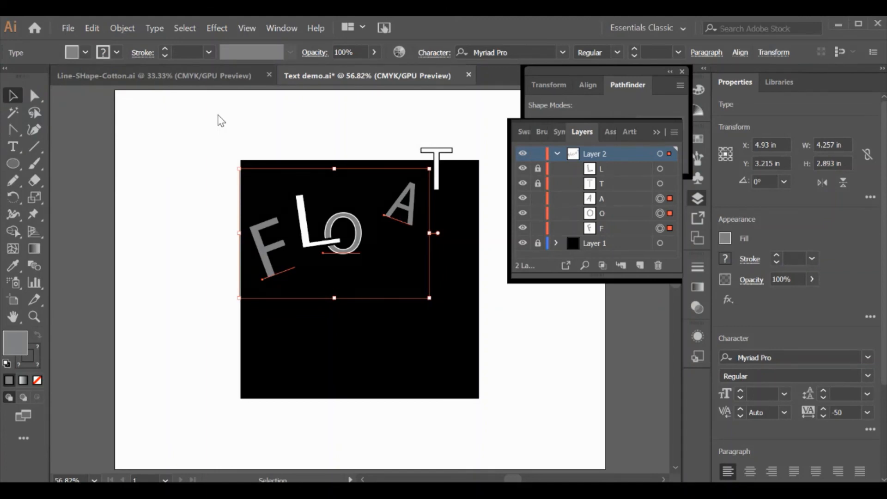
pyautogui.hotkey('ctrl', 'z')
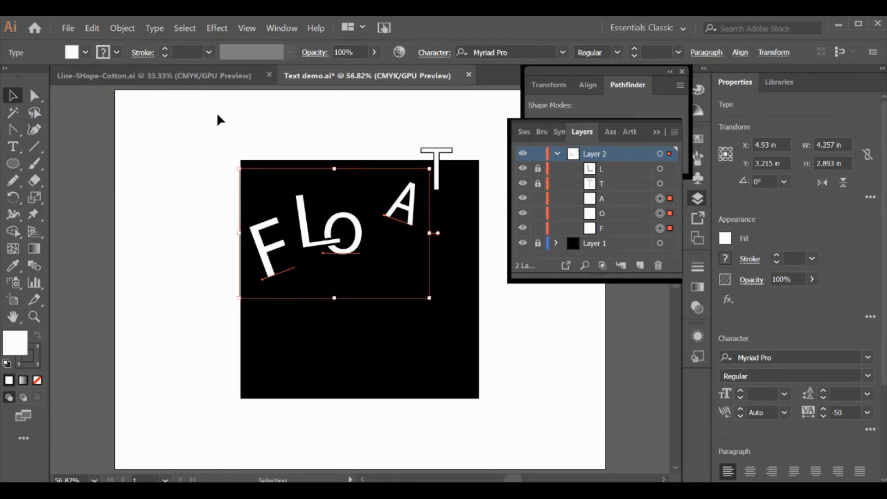
pyautogui.click(204, 137)
# - Add the text FADE above the square, enlarge it to about 127 pt and move it to the artboard's upper-left corner
pyautogui.click(13, 147)
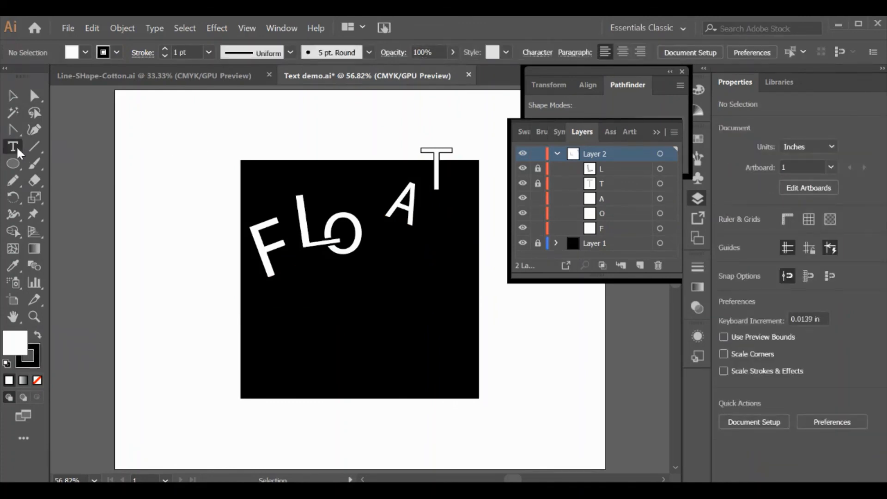
pyautogui.click(253, 117)
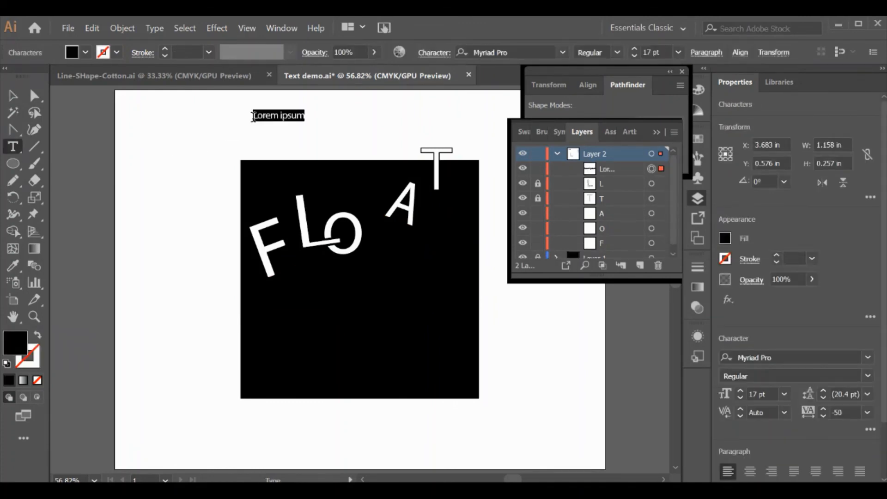
pyautogui.write('FADE')
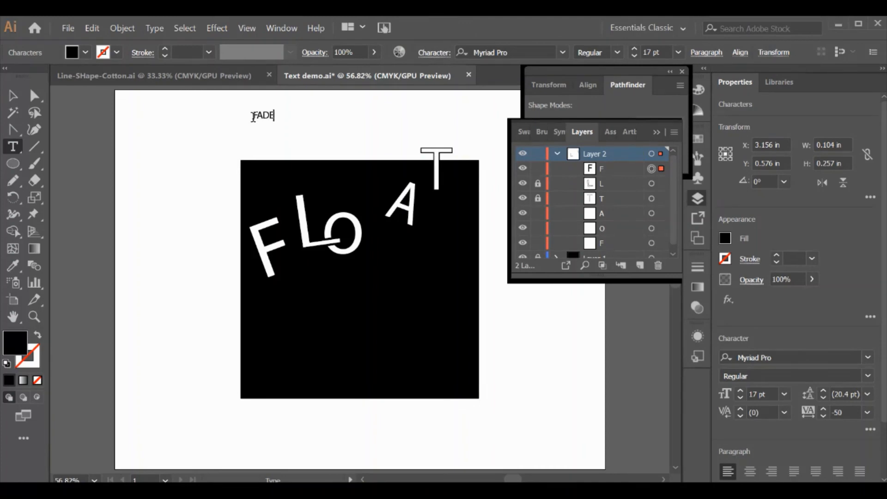
pyautogui.click(13, 96)
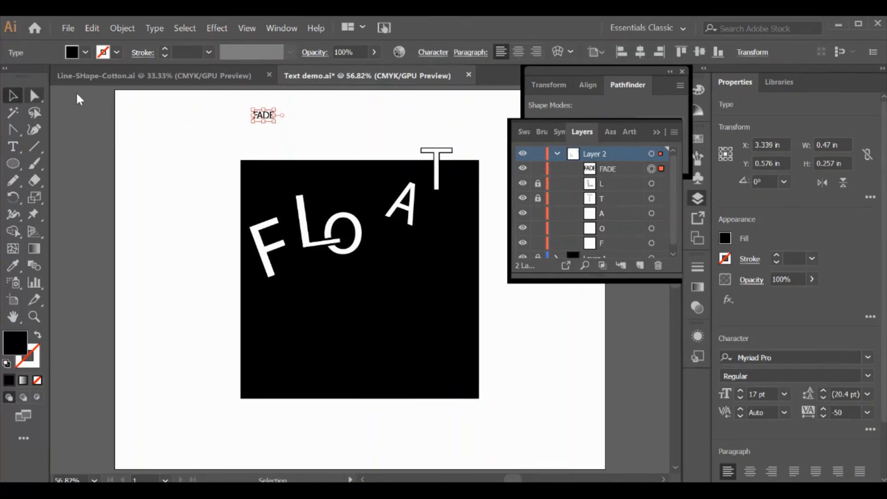
pyautogui.moveTo(275, 124); pyautogui.dragTo(471, 199)
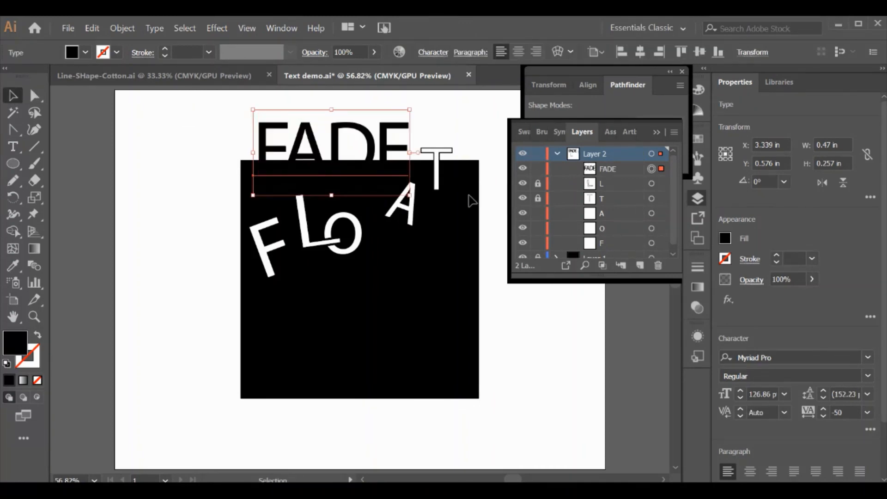
pyautogui.moveTo(371, 133); pyautogui.dragTo(240, 110)
# - Lower the opacity of only the letter E in FADE to 69% and deselect the text
pyautogui.doubleClick(248, 137)
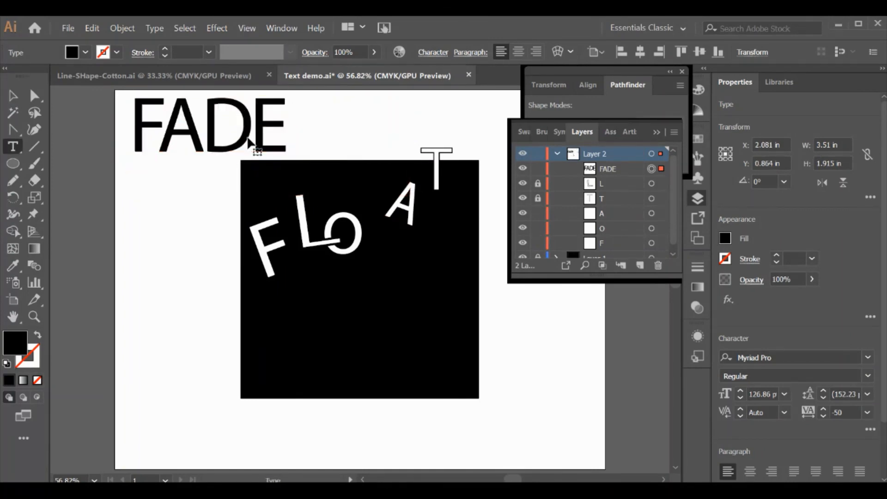
pyautogui.moveTo(250, 137); pyautogui.dragTo(287, 138)
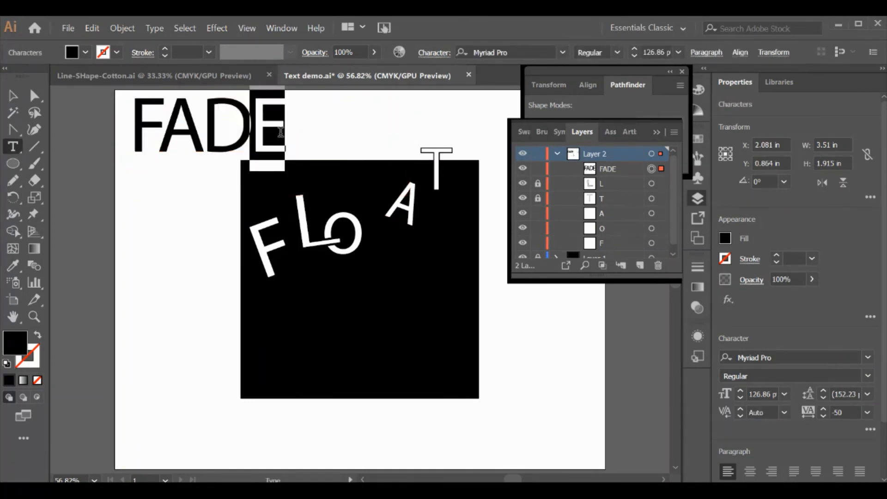
pyautogui.click(373, 53)
pyautogui.moveTo(372, 70); pyautogui.dragTo(355, 72)
pyautogui.click(343, 102)
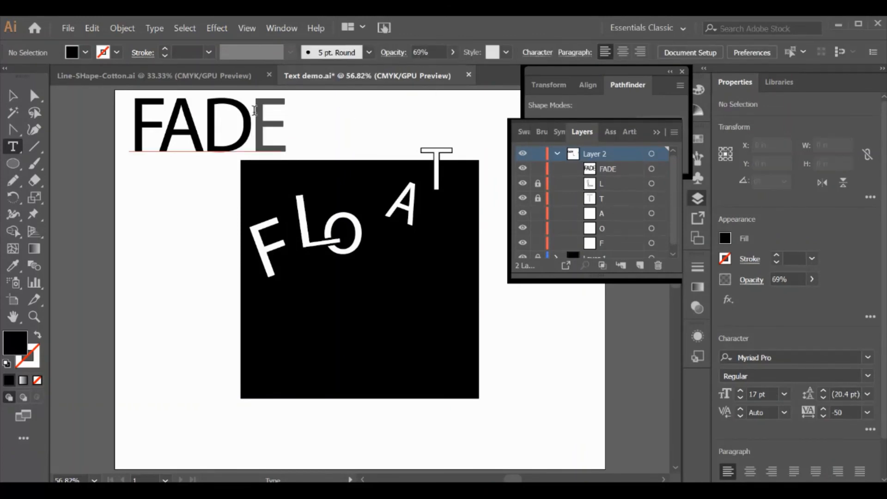
# - Fill only the letter D in FADE with a light grey swatch
pyautogui.moveTo(254, 110); pyautogui.dragTo(219, 113)
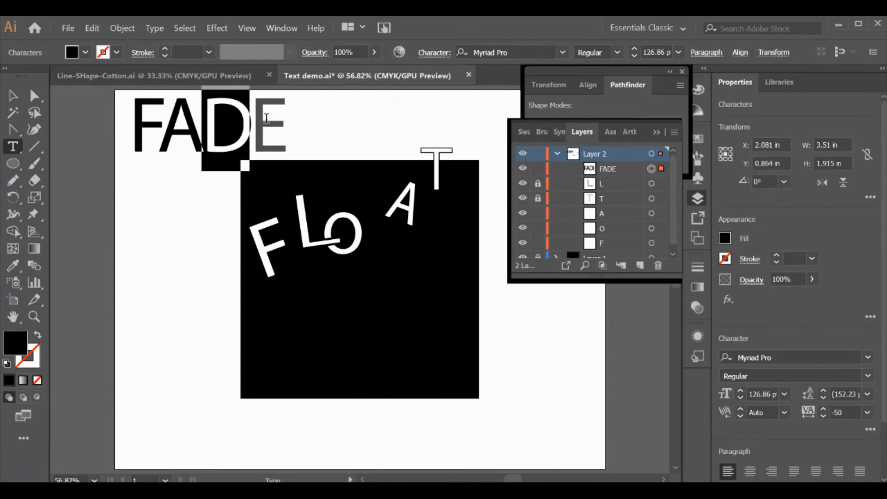
pyautogui.click(85, 52)
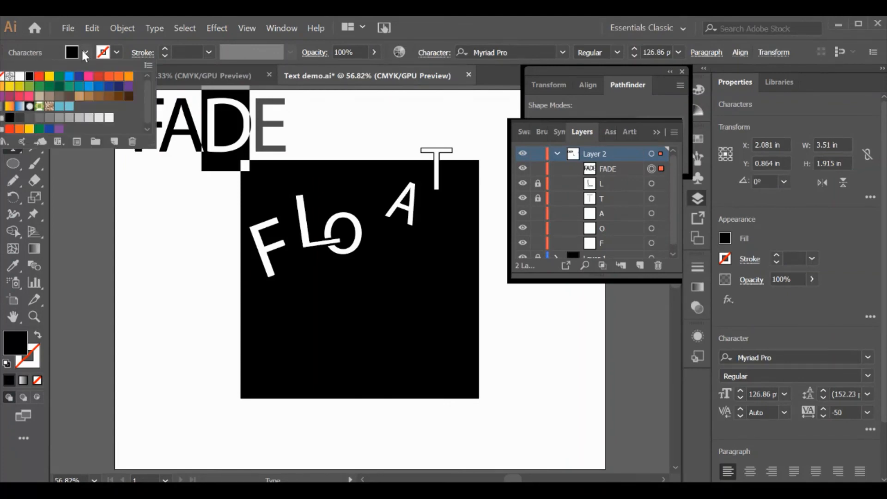
pyautogui.click(89, 118)
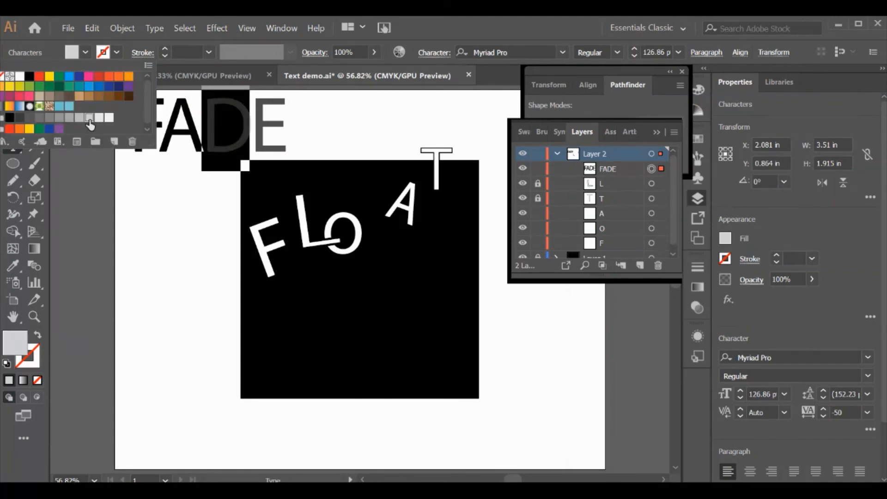
pyautogui.click(282, 134)
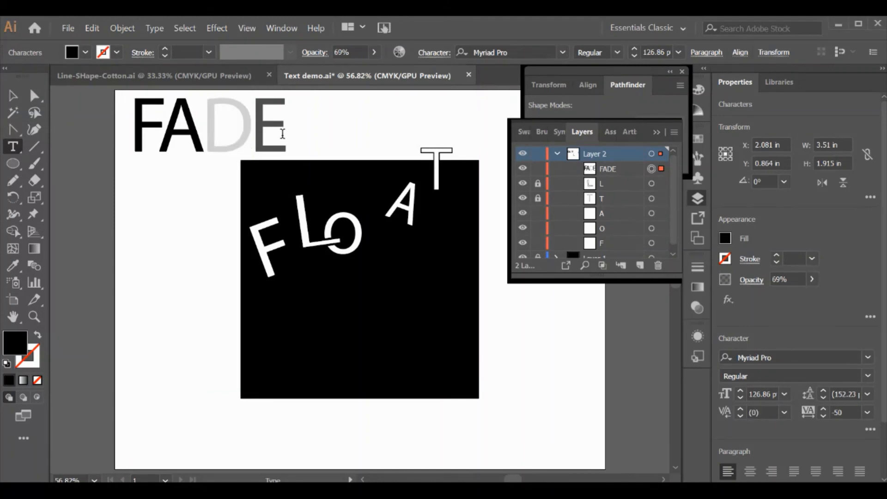
# - Fill only the letter E in FADE with a grey lighter than the D's and deselect the text
pyautogui.hotkey('ctrl', 'a')
pyautogui.hotkey('ctrl', 'shift', 'a')
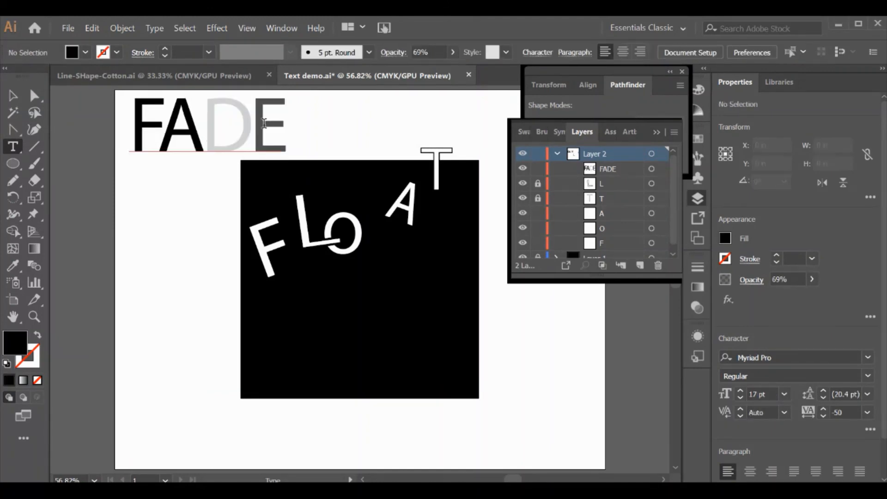
pyautogui.moveTo(254, 123); pyautogui.dragTo(287, 134)
pyautogui.click(86, 53)
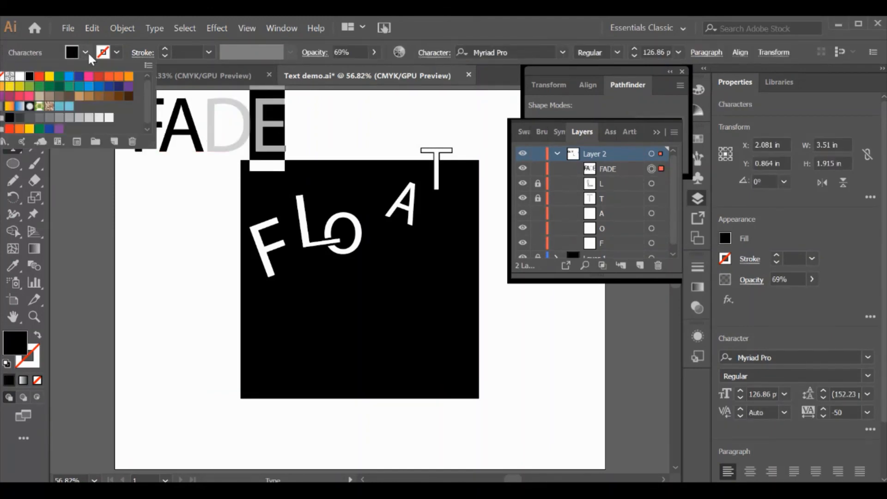
pyautogui.click(100, 119)
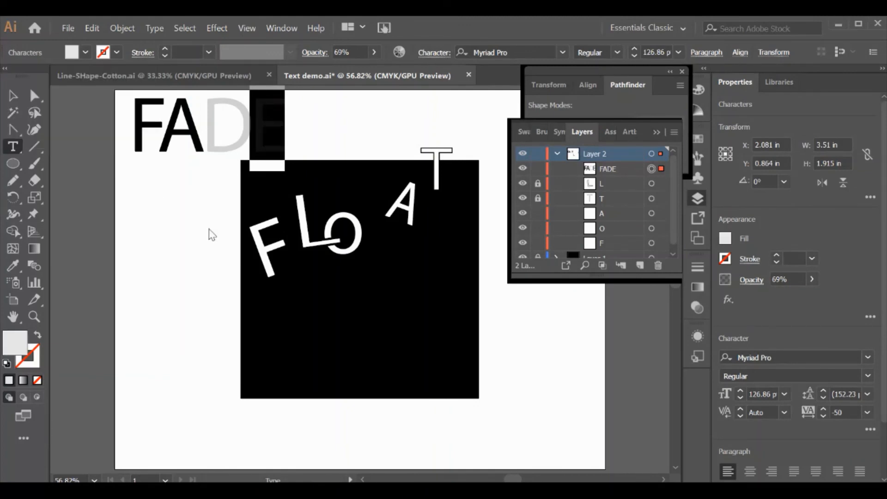
pyautogui.hotkey('ctrl', 'shift', 'a')
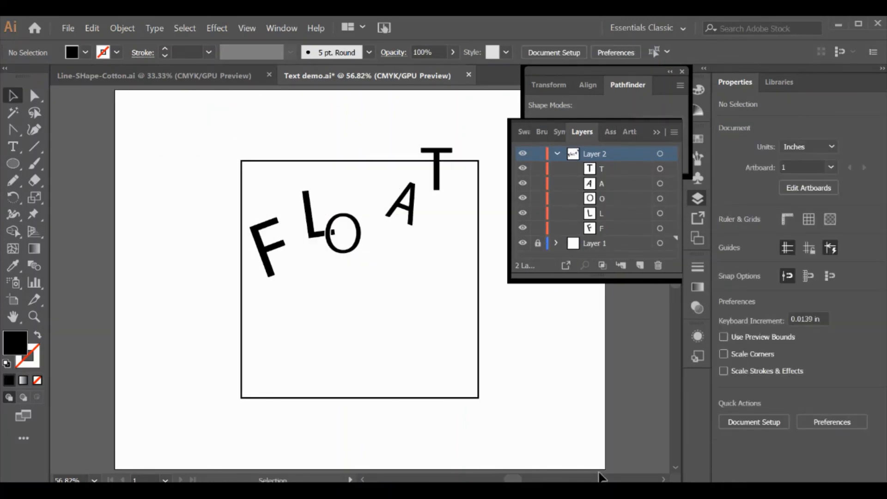
# - Save the document to the Desktop as an Adobe Illustrator file named Cotton-Word
pyautogui.click(70, 26)
pyautogui.click(106, 147)
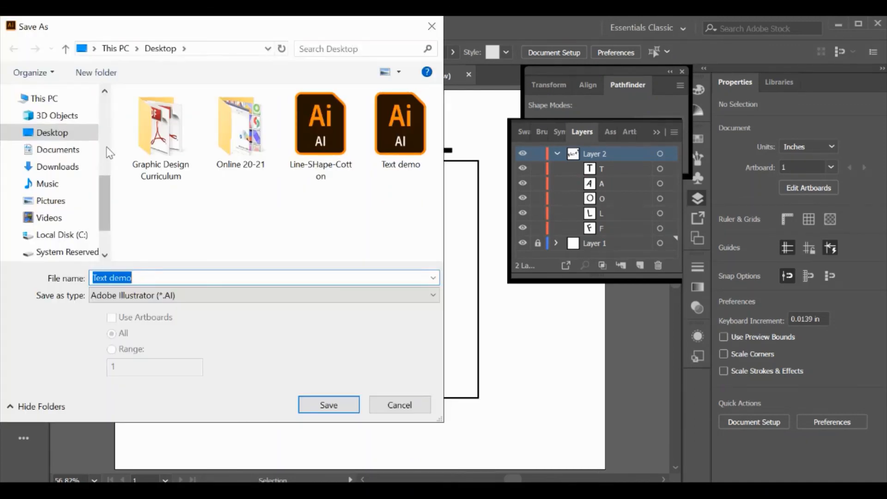
pyautogui.write('Cotton')
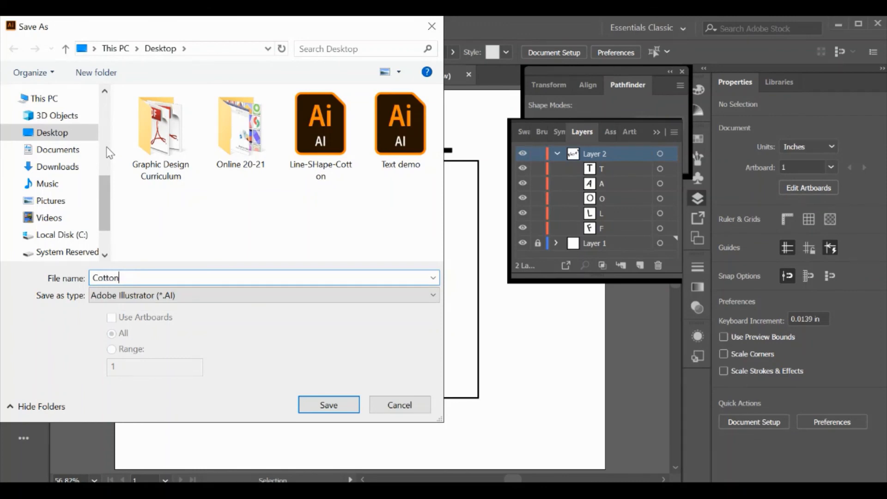
pyautogui.write('-Word')
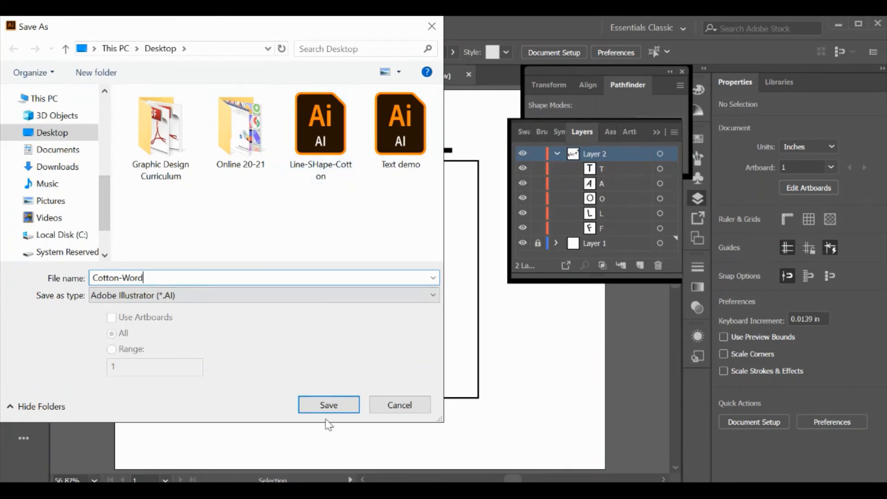
pyautogui.click(326, 405)
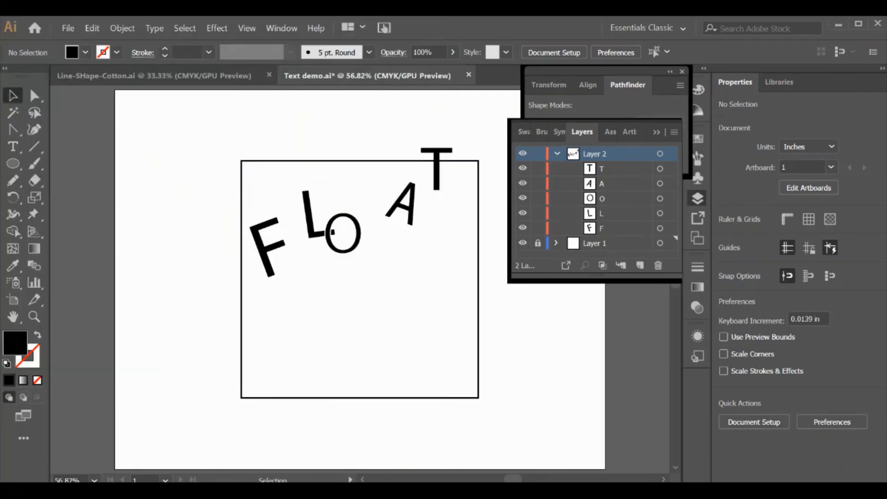
# - Complete the Illustrator save and export all artboards to the Desktop as a PNG named Cotton-Word at High (300 ppi) with a white background
pyautogui.click(504, 456)
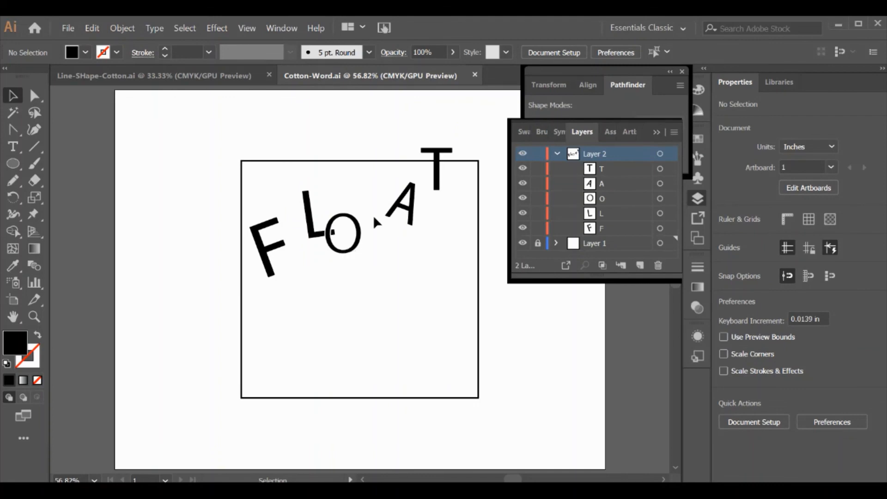
pyautogui.click(68, 27)
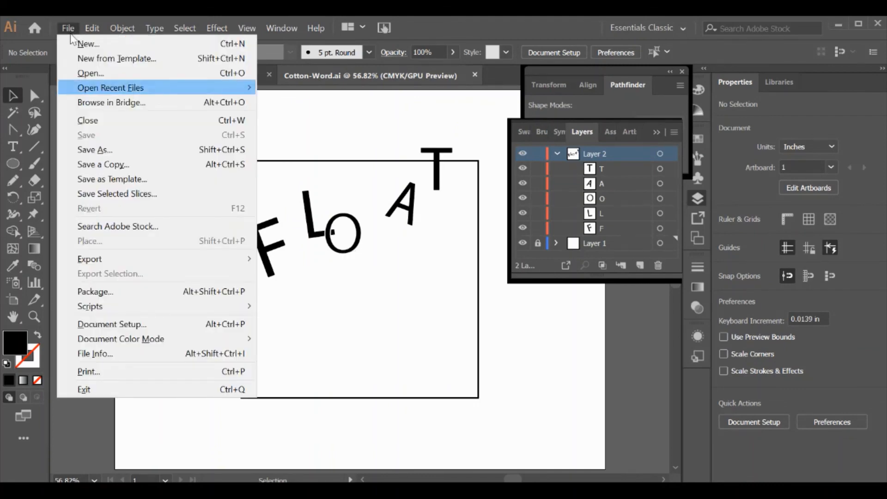
pyautogui.moveTo(133, 262)
pyautogui.click(283, 274)
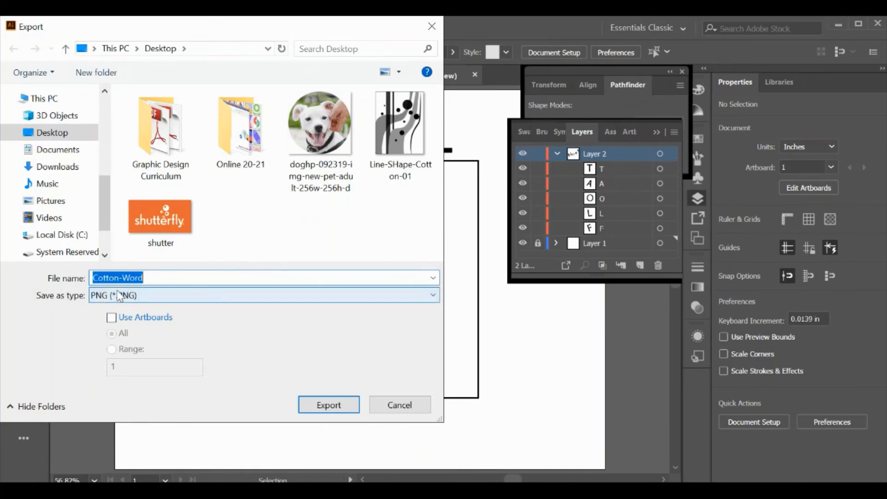
pyautogui.click(111, 317)
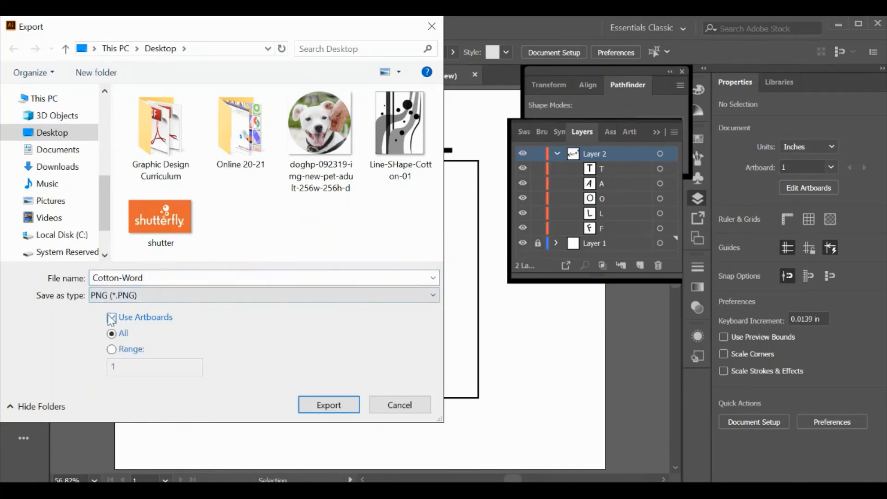
pyautogui.click(340, 409)
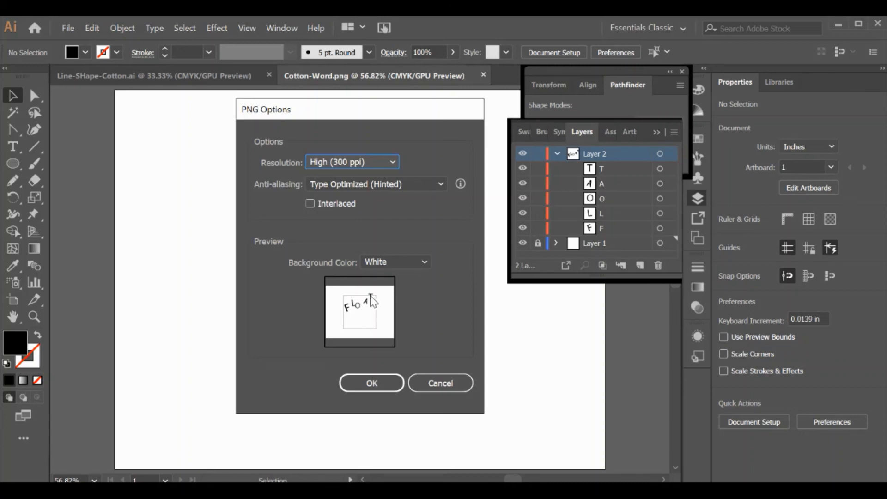
pyautogui.click(387, 380)
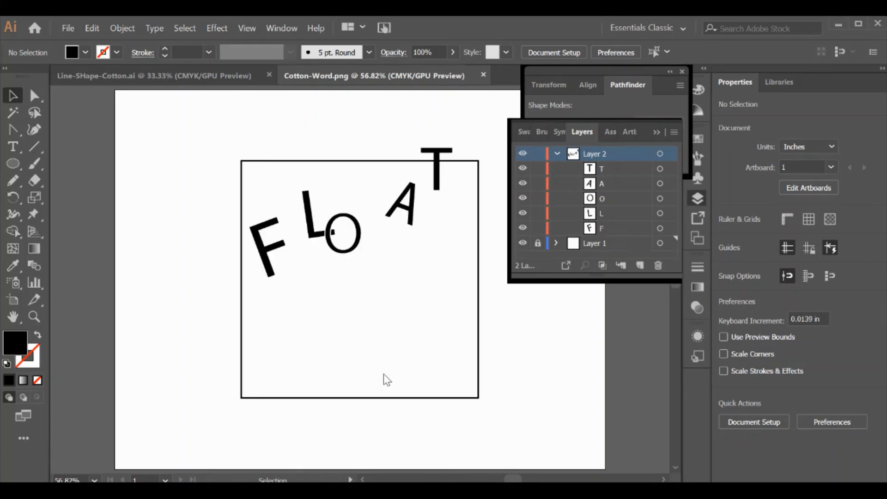